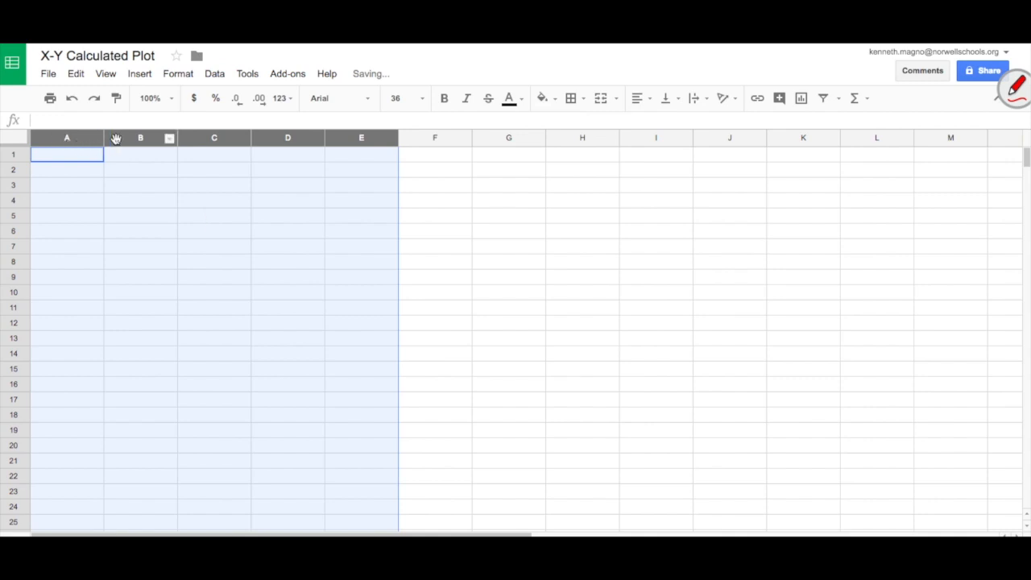
# Widen columns A through E equally to about twice their width and enter the heading "Time" in A1.
pyautogui.moveTo(102, 138); pyautogui.dragTo(181, 140)
pyautogui.click(156, 161)
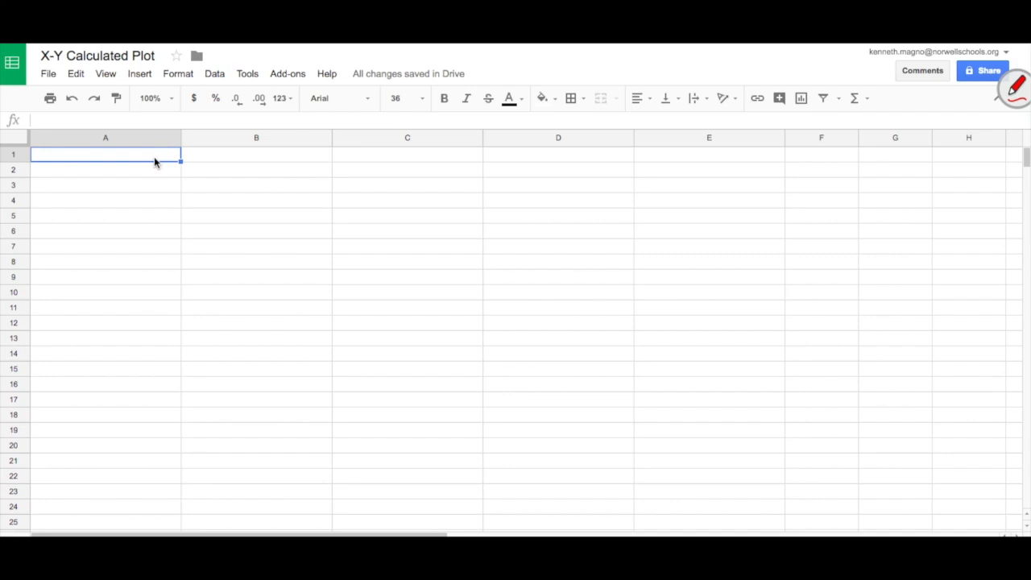
pyautogui.write('Time')
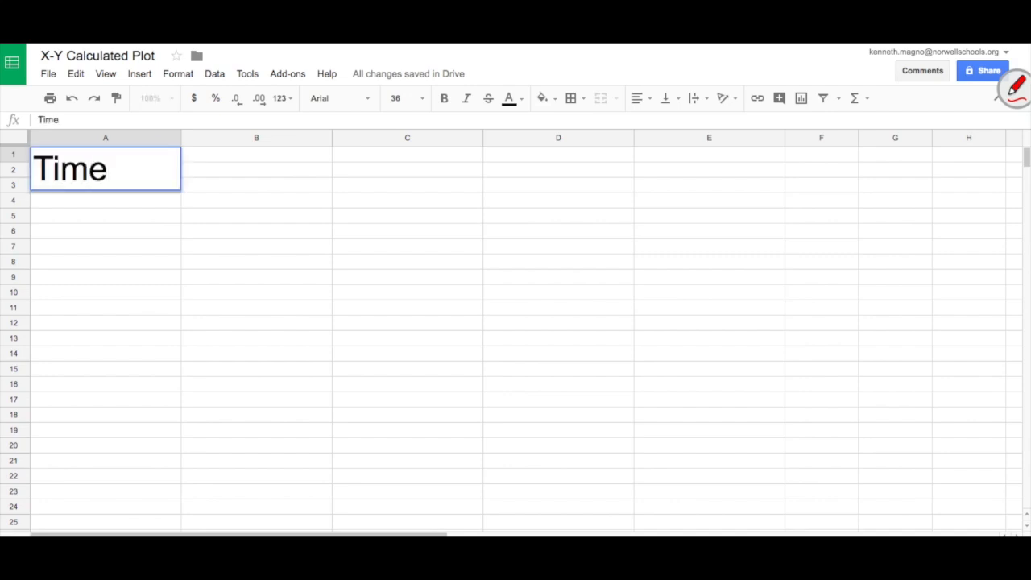
pyautogui.press('Return')
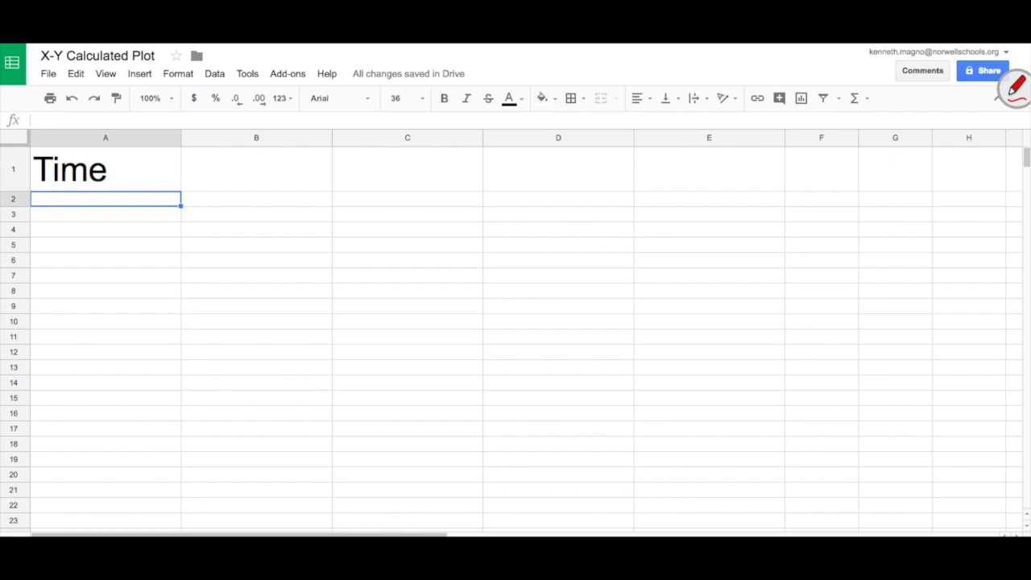
# Enter the first two time values under the Time heading: 0 in A2 and 0.01 in A3.
pyautogui.write('0')
pyautogui.press('Return')
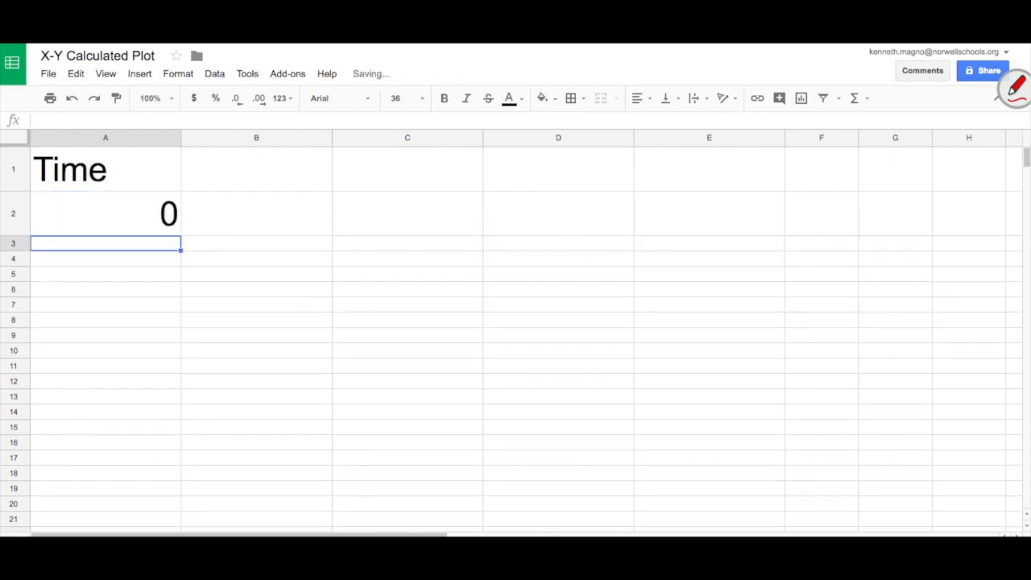
pyautogui.write('0.01')
pyautogui.press('Return')
# Extend the time series from A2:A3 down to row 57 in steps of 0.01, ending at 0.55.
pyautogui.click(105, 258)
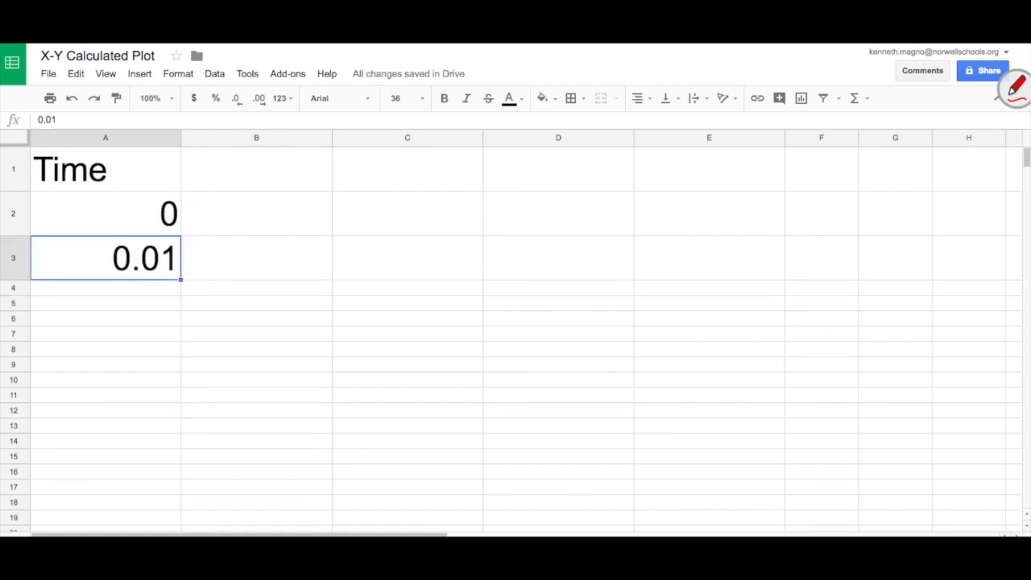
pyautogui.click(105, 214)
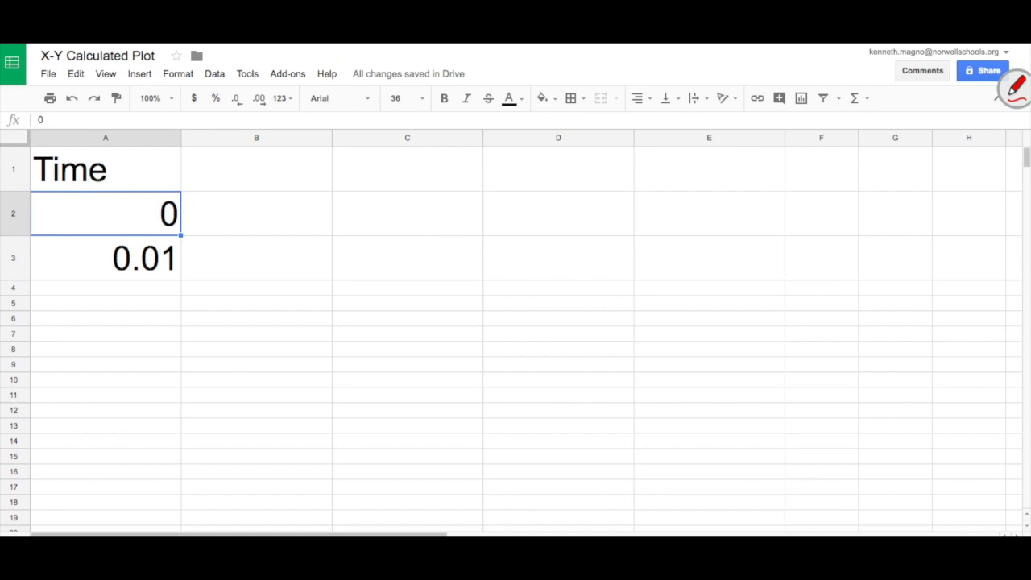
pyautogui.hotkey('shift', 'Down')
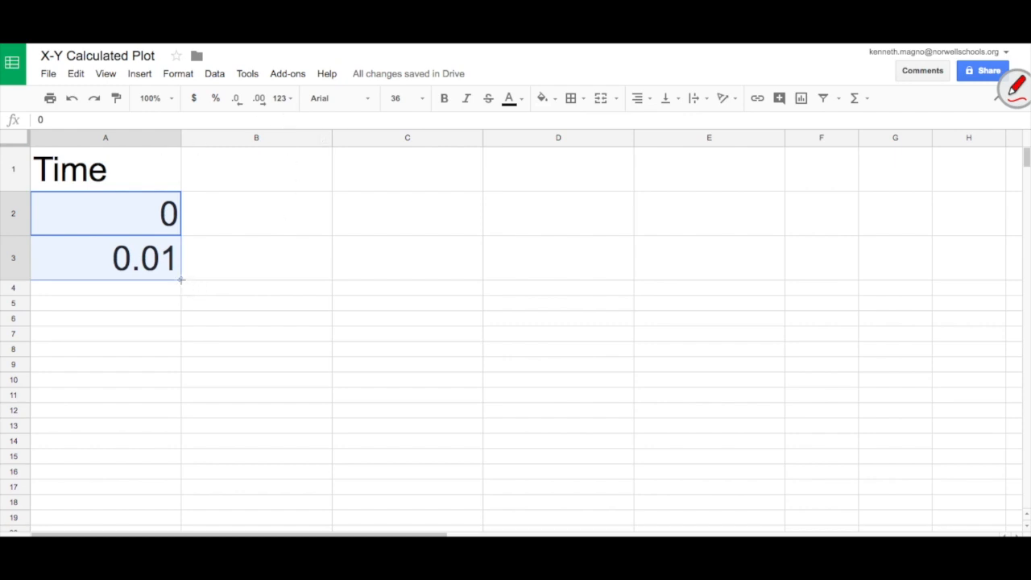
pyautogui.moveTo(181, 279); pyautogui.dragTo(134, 421)
# Look through the filled time values in column A down to the last row and back to the first.
pyautogui.scroll(5, 221, 412)
pyautogui.hscroll(2, 221, 412)
pyautogui.scroll(-1, 222, 412)
pyautogui.scroll(-3, 221, 412)
pyautogui.hscroll(5, 222, 412)
pyautogui.hscroll(-6, 222, 412)
pyautogui.scroll(5, 221, 411)
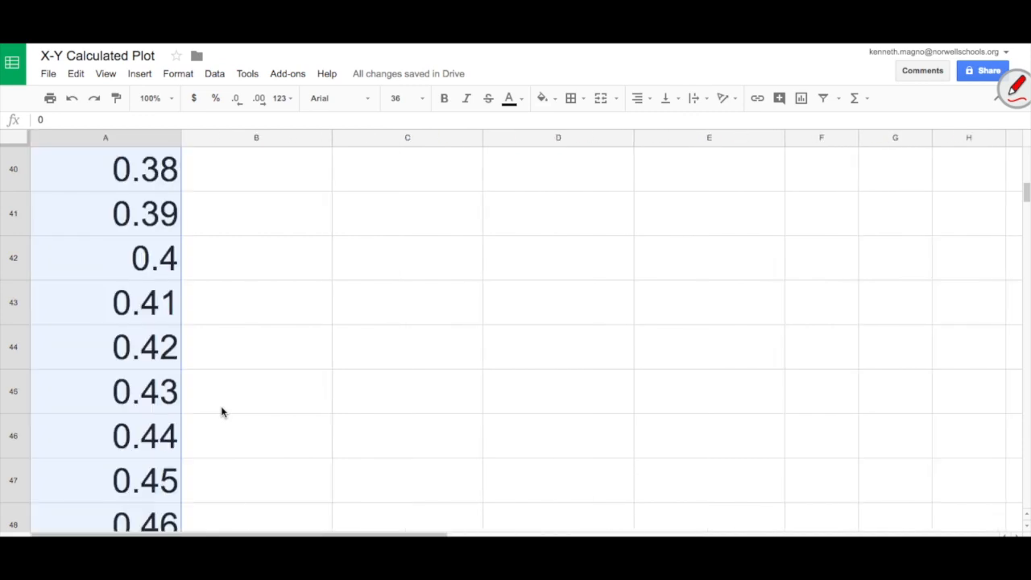
pyautogui.scroll(8, 222, 411)
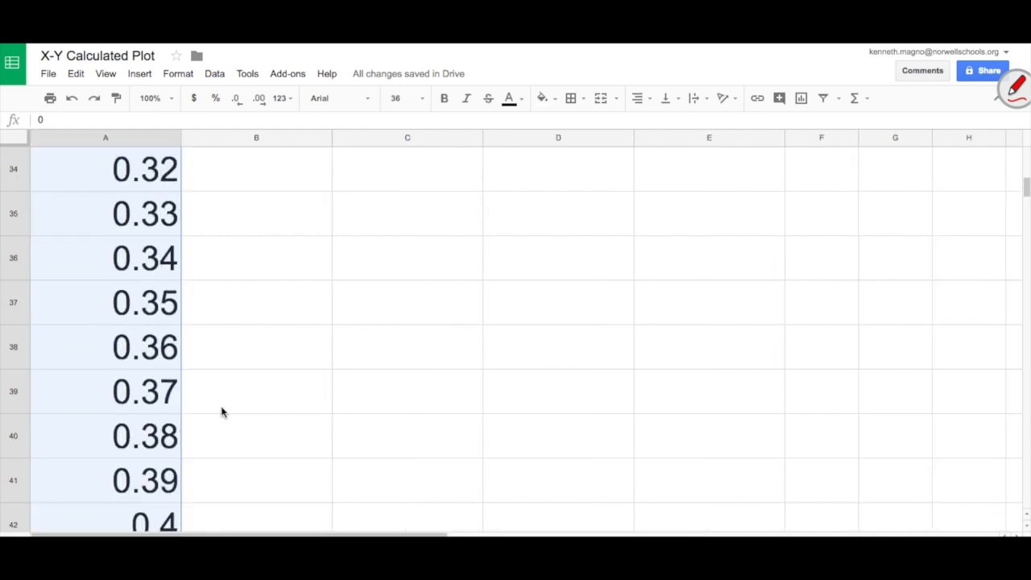
pyautogui.scroll(-13, 222, 411)
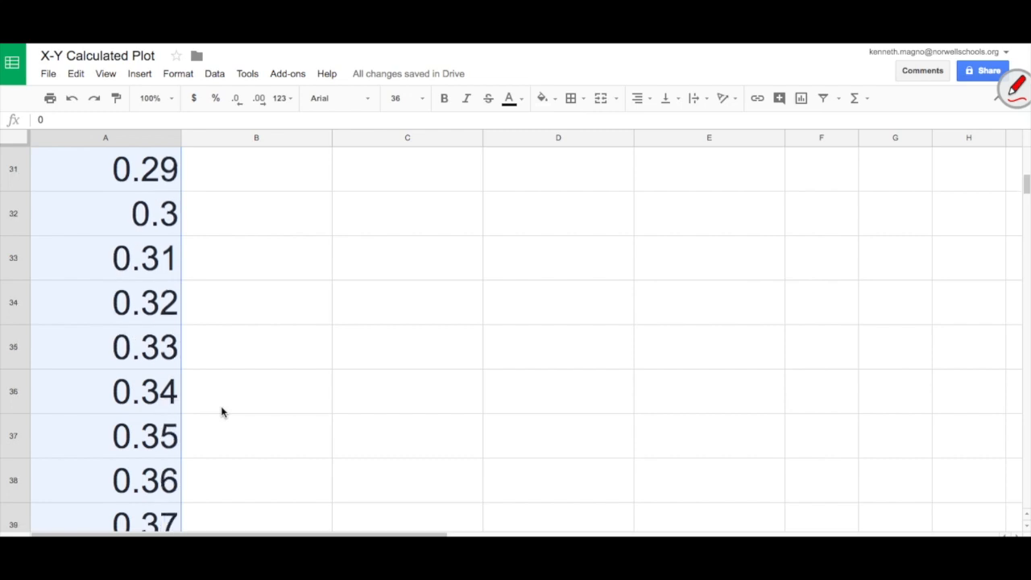
pyautogui.scroll(-10, 222, 412)
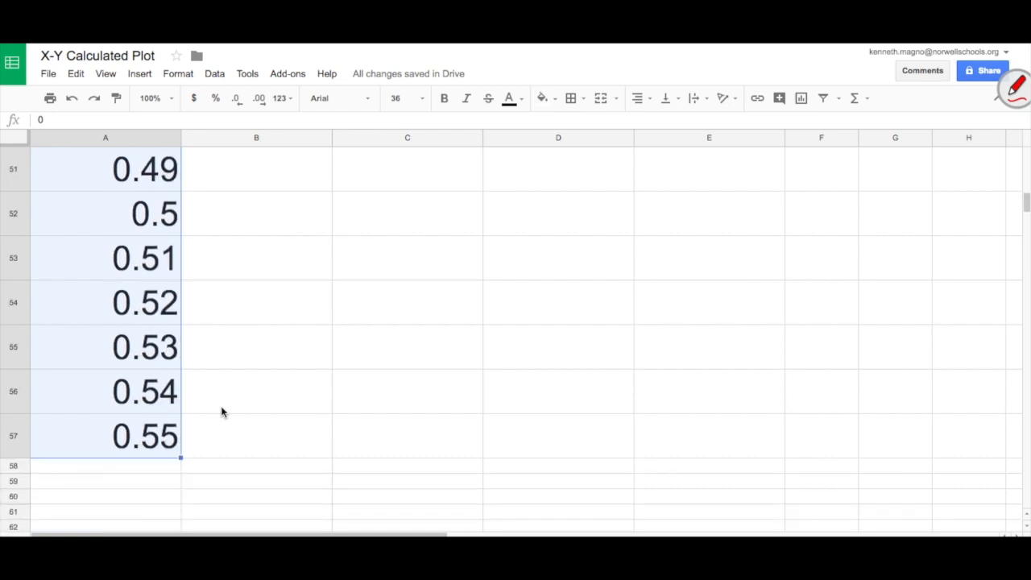
pyautogui.scroll(20, 228, 435)
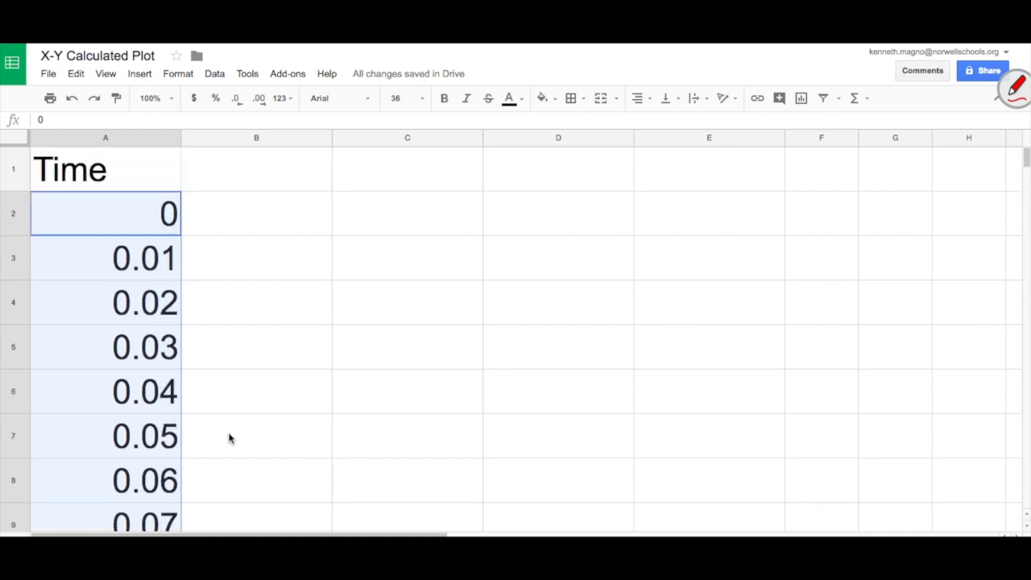
# Enter the column headings "X-Position" in B1 and "Y-Position" in C1.
pyautogui.click(301, 190)
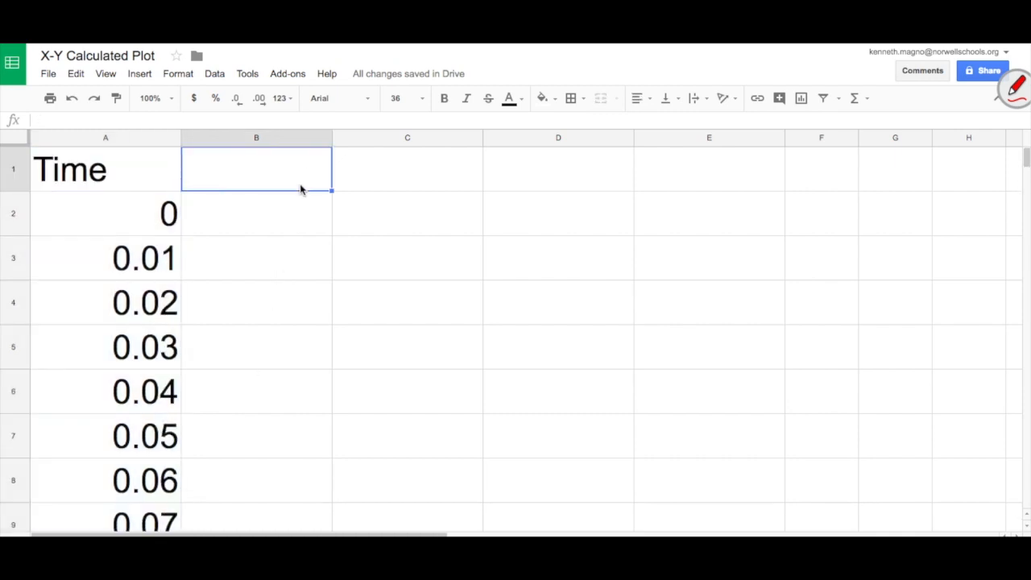
pyautogui.write('X')
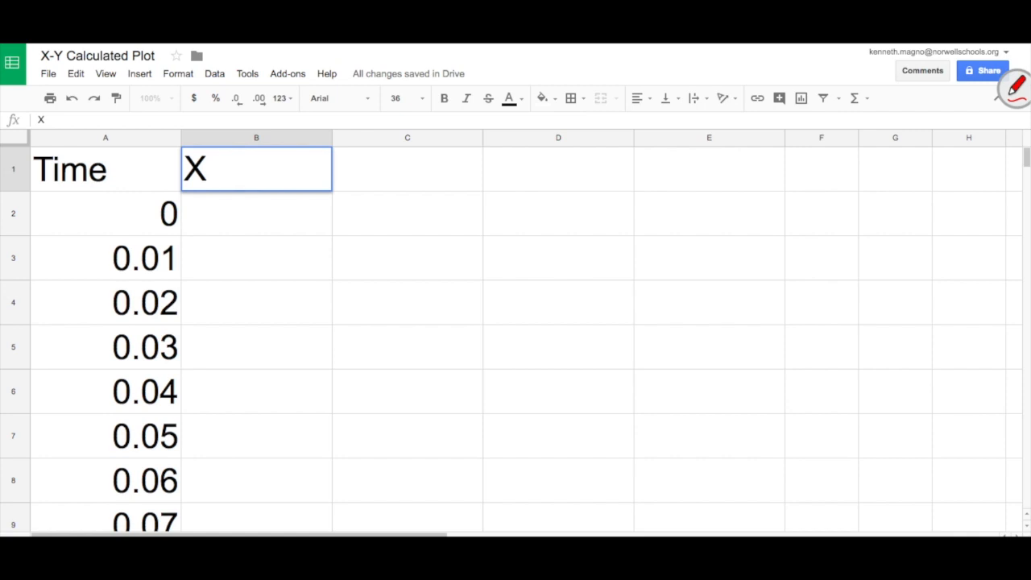
pyautogui.write('-Position')
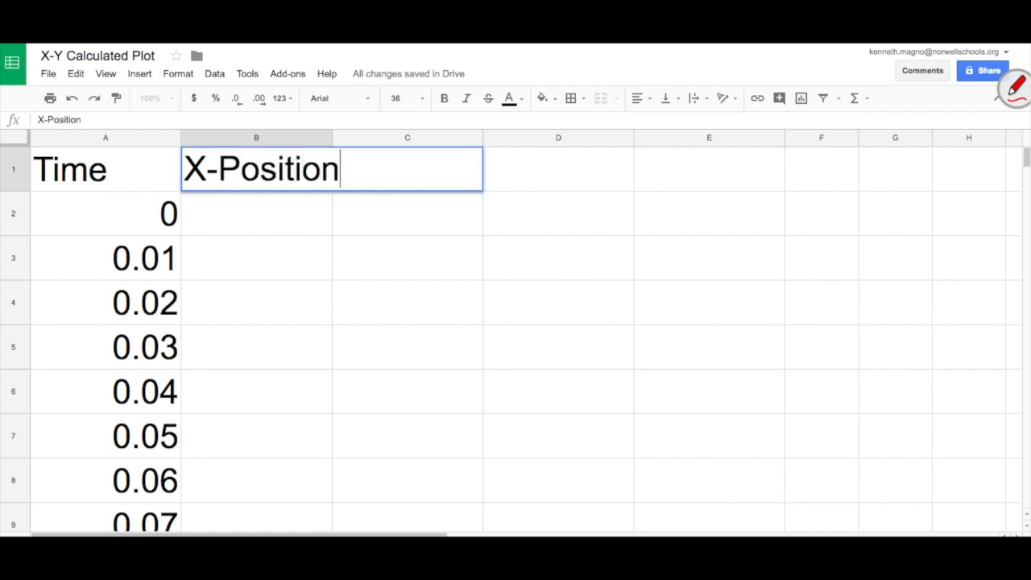
pyautogui.press('Return')
pyautogui.press('Up')
pyautogui.press('Right')
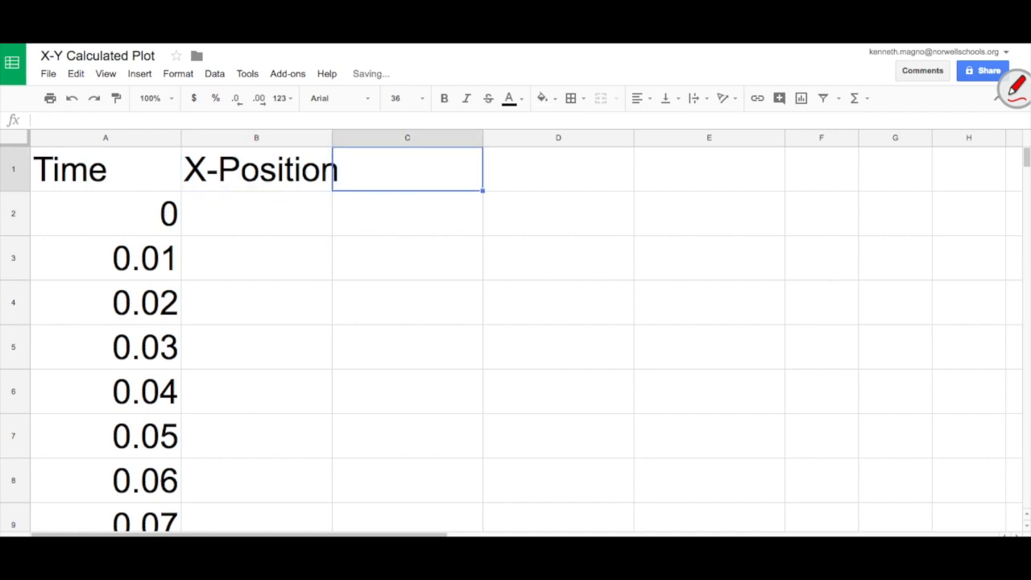
pyautogui.write('Y-Position')
pyautogui.press('Return')
# Enter the formula =0.25*A2 in B2 to calculate the X-Position from the time.
pyautogui.press('Left')
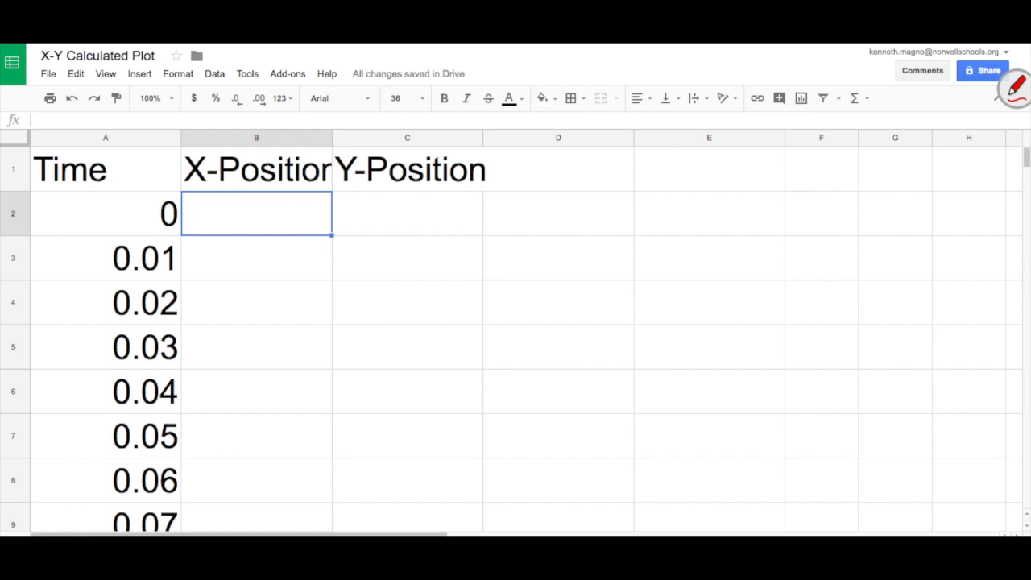
pyautogui.write('=')
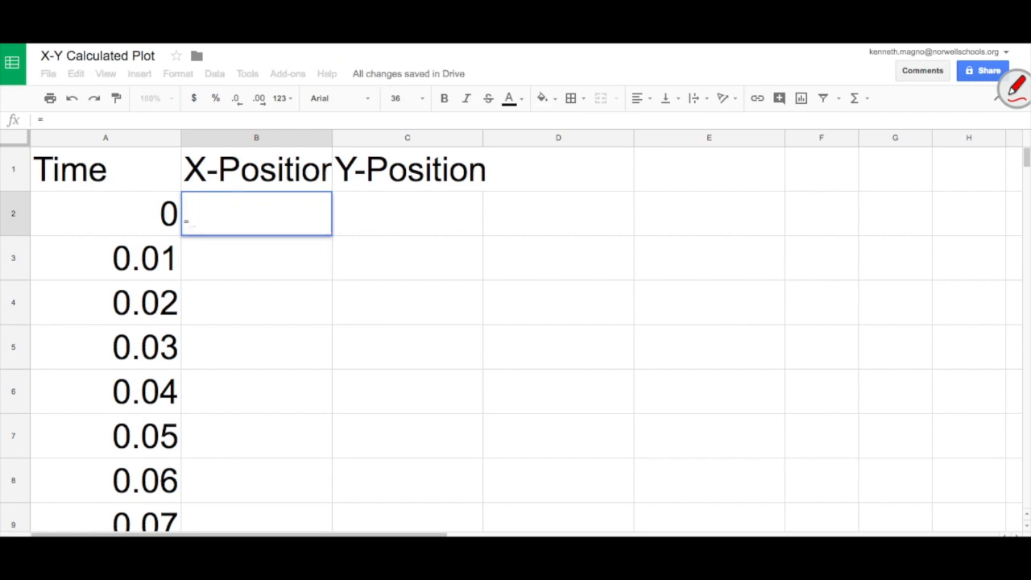
pyautogui.write('0.25')
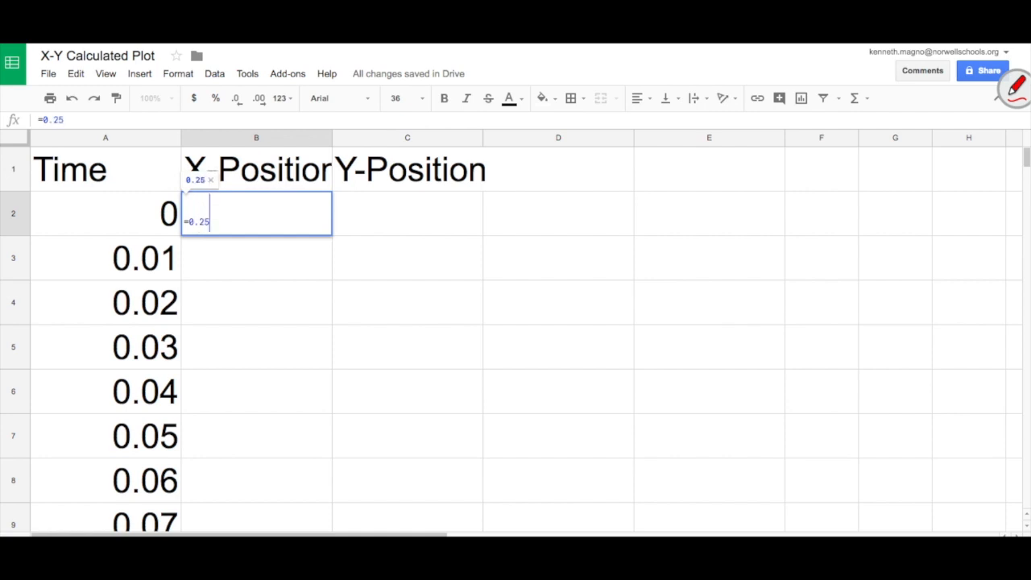
pyautogui.write('*')
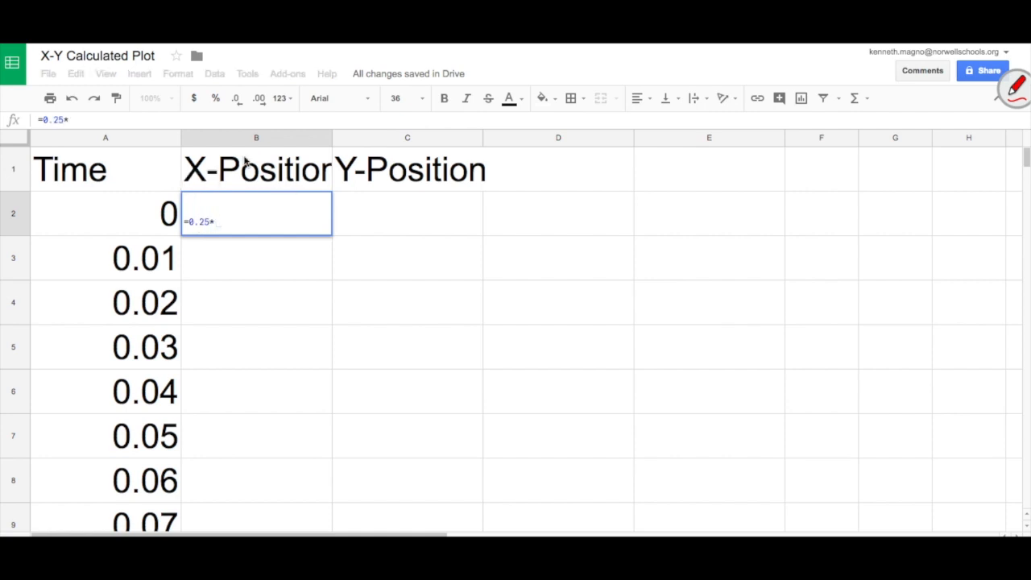
pyautogui.click(144, 216)
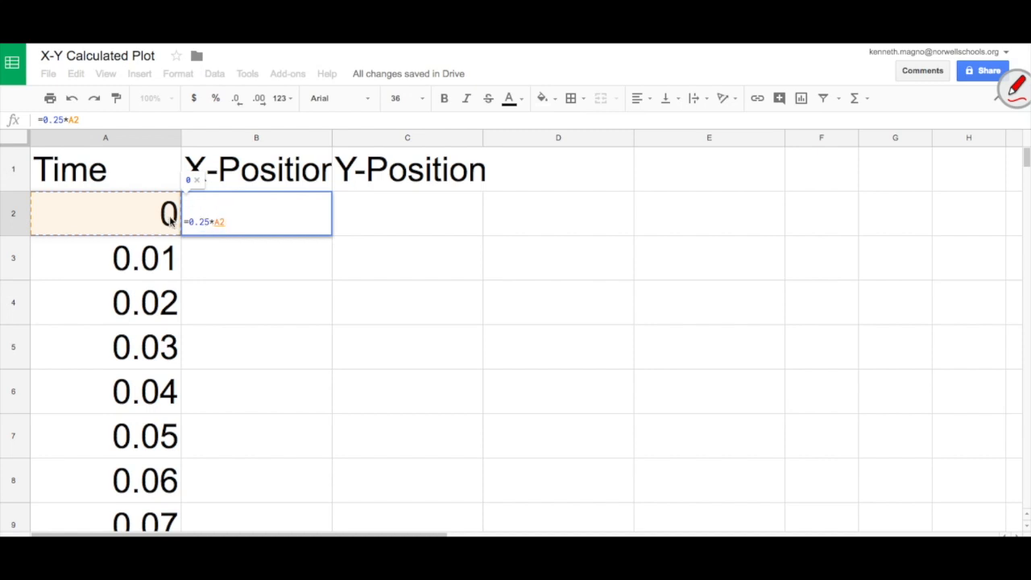
pyautogui.press('Return')
# Fill the X-Position formula from B2 down to B57, level with the last time value.
pyautogui.click(256, 213)
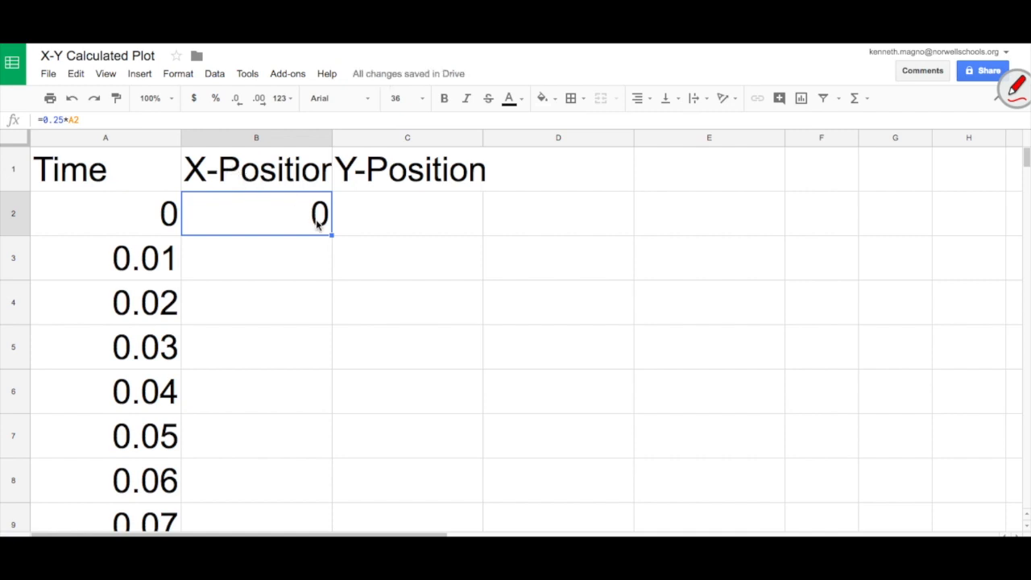
pyautogui.moveTo(333, 234); pyautogui.dragTo(276, 313)
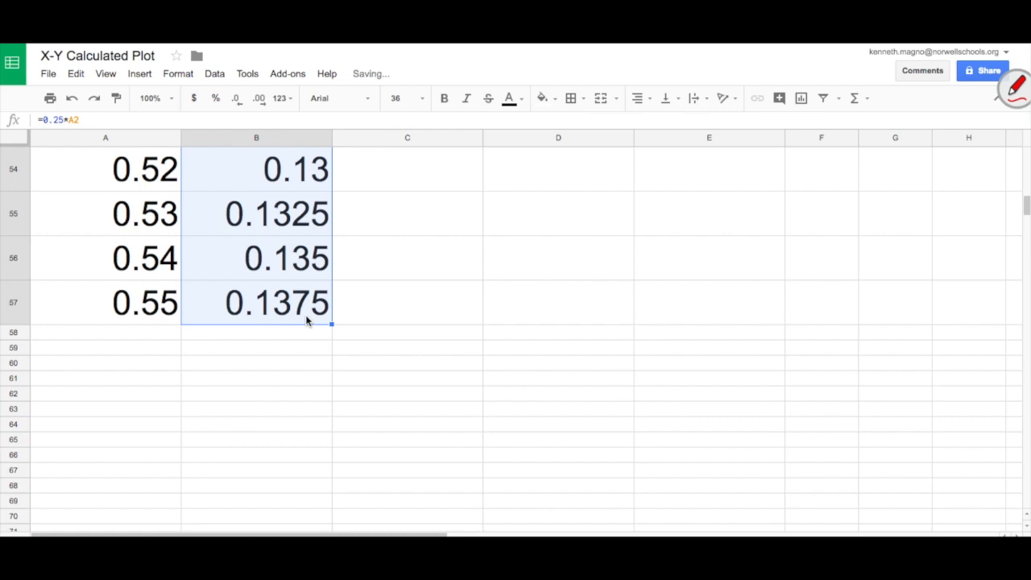
pyautogui.scroll(-1, 306, 321)
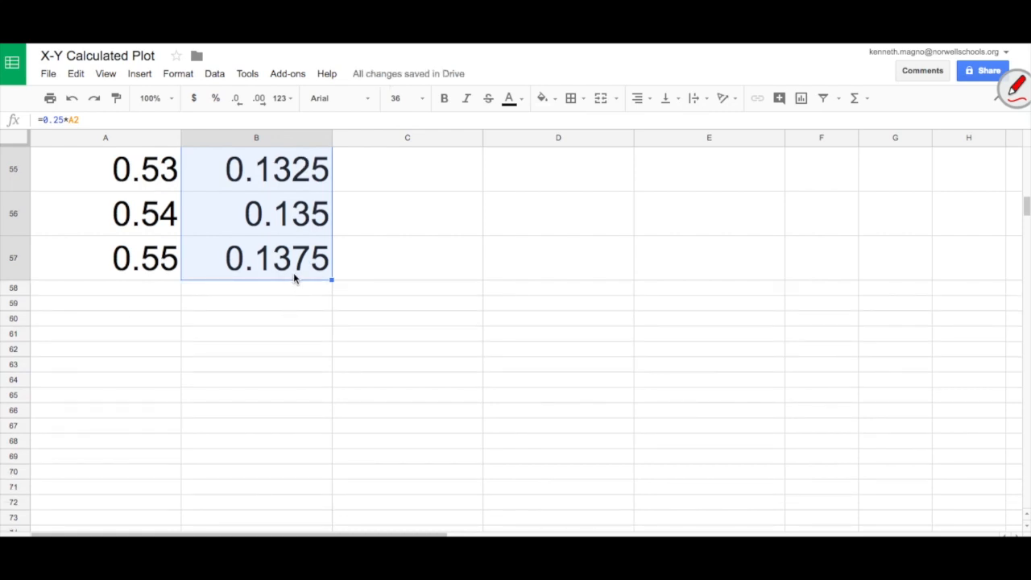
# Enter the formula =1.5-4.9*A2^2 in C2 to calculate the Y-Position from the time.
pyautogui.click(376, 279)
pyautogui.press('Up')
pyautogui.press('Up')
pyautogui.press('Up')
pyautogui.press('Up')
pyautogui.press('Up')
pyautogui.press('Up')
pyautogui.press('Up')
pyautogui.press('Up')
pyautogui.press('Up')
pyautogui.press('Up')
pyautogui.press('Up')
pyautogui.press('Up')
pyautogui.press('Up')
pyautogui.press('Up')
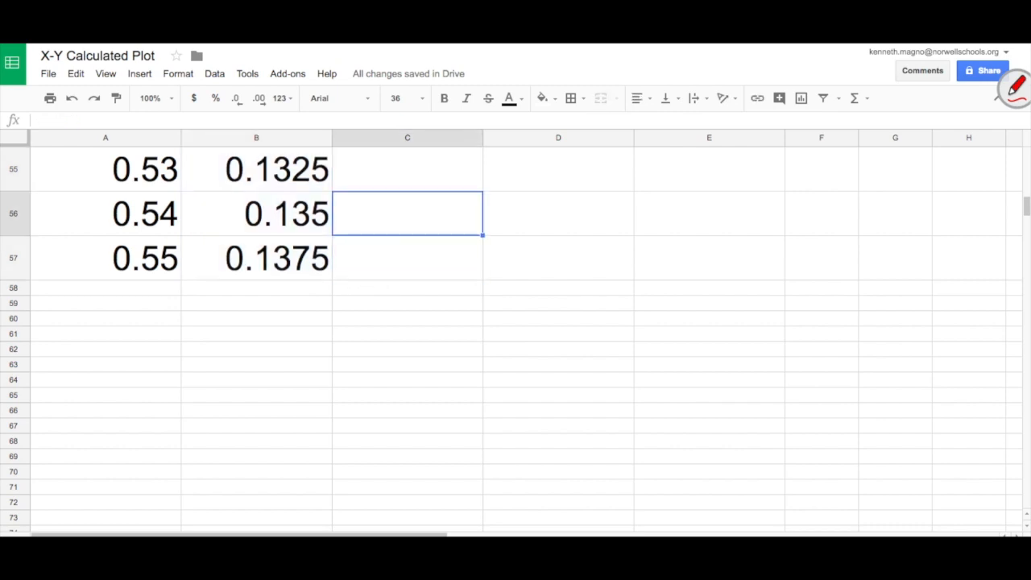
pyautogui.press('Up')
pyautogui.press('Up')
pyautogui.press('Up')
pyautogui.press('Up')
pyautogui.press('Up')
pyautogui.press('Up')
pyautogui.press('Up')
pyautogui.press('Up')
pyautogui.press('Up')
pyautogui.press('Up')
pyautogui.press('Up')
pyautogui.press('Up')
pyautogui.press('Up')
pyautogui.press('Up')
pyautogui.press('Up')
pyautogui.press('Up')
pyautogui.press('Up')
pyautogui.press('Up')
pyautogui.press('Up')
pyautogui.press('Up')
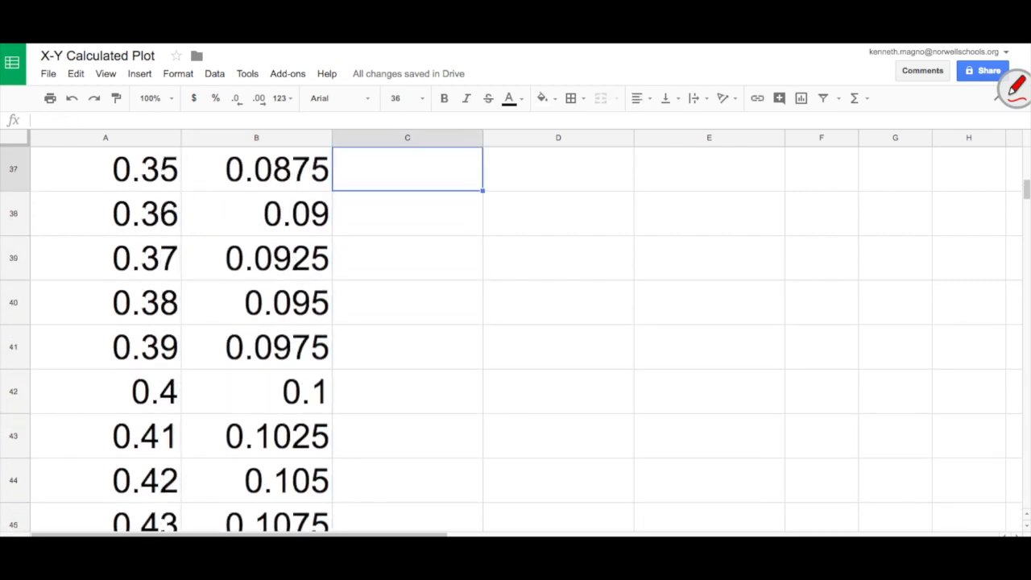
pyautogui.press('Up')
pyautogui.press('Up')
pyautogui.press('Up')
pyautogui.press('Up')
pyautogui.press('Up')
pyautogui.press('Up')
pyautogui.press('Up')
pyautogui.press('Up')
pyautogui.press('Up')
pyautogui.press('Up')
pyautogui.press('Up')
pyautogui.press('Up')
pyautogui.press('Up')
pyautogui.press('Up')
pyautogui.press('Up')
pyautogui.press('Up')
pyautogui.press('Up')
pyautogui.press('Up')
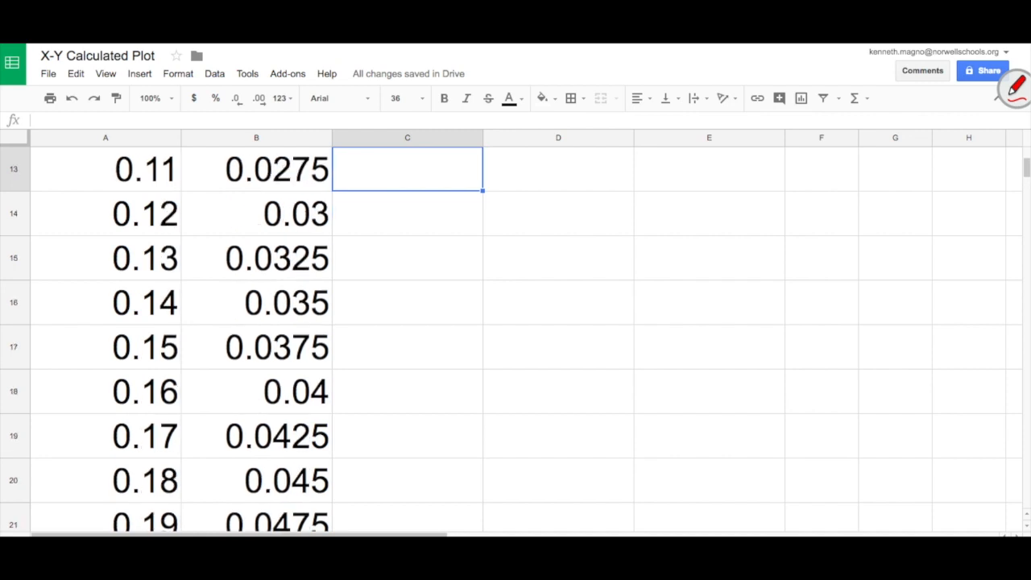
pyautogui.press('Down')
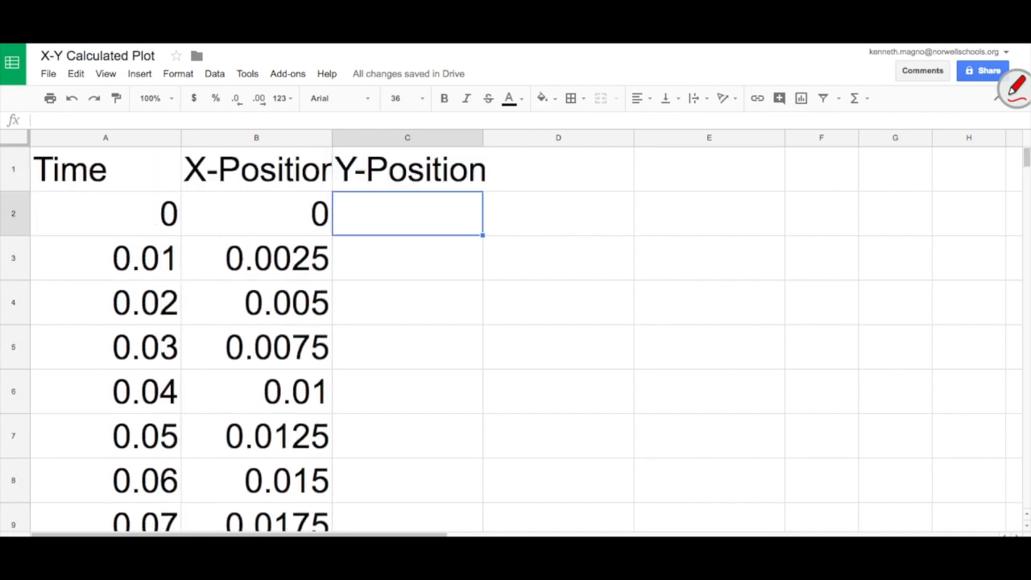
pyautogui.write('=1.')
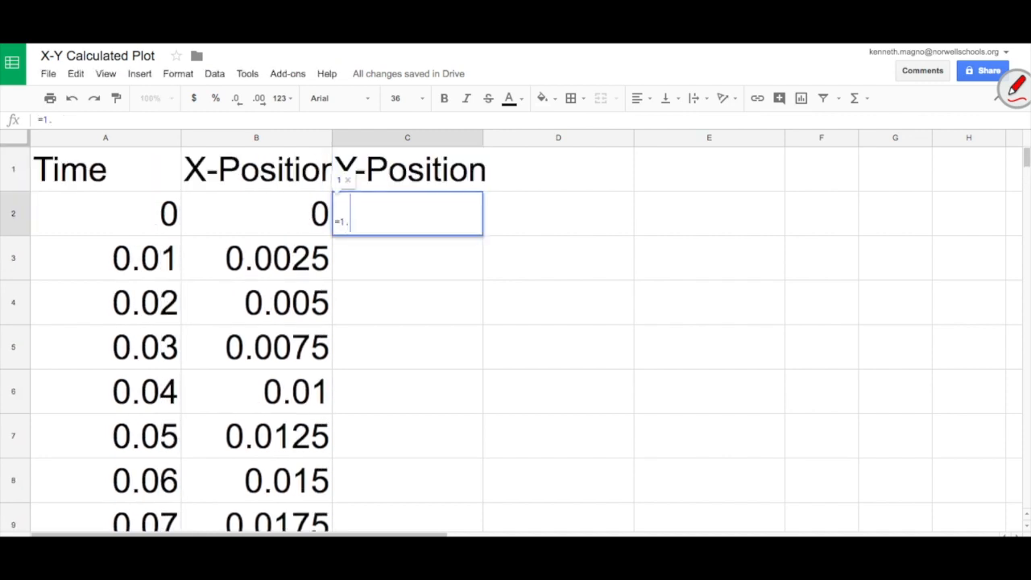
pyautogui.write('5-')
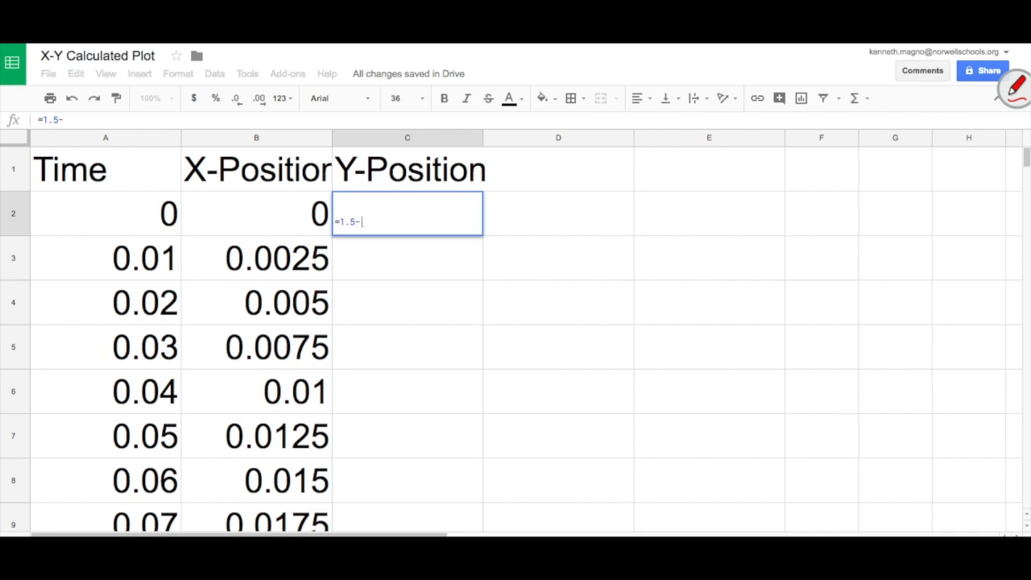
pyautogui.write('4')
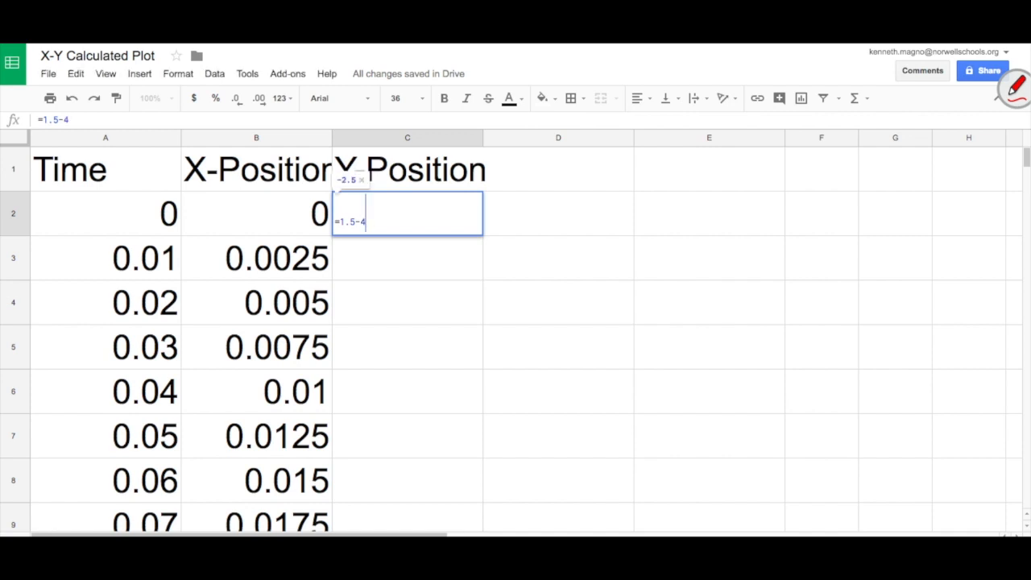
pyautogui.write('.9*')
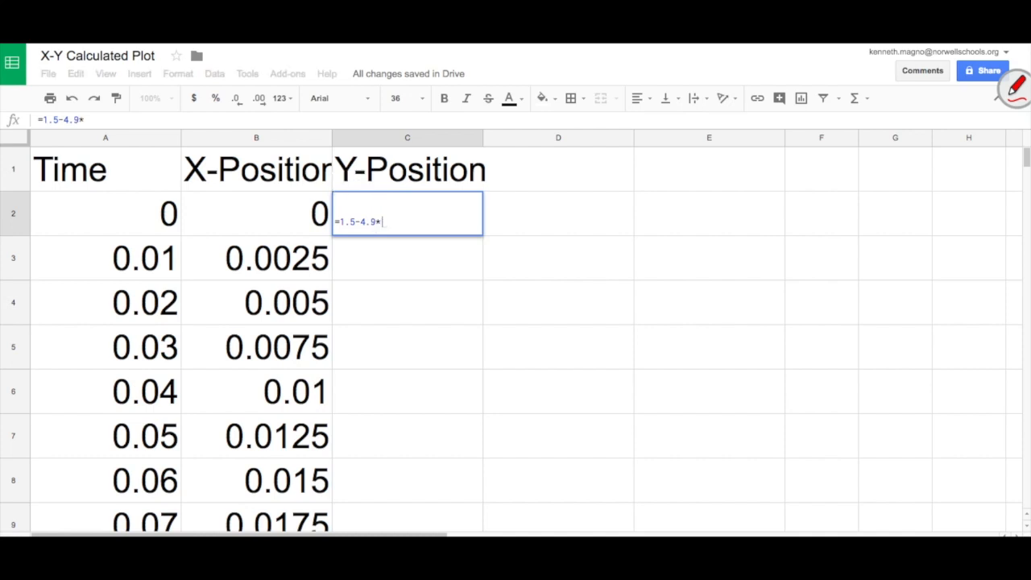
pyautogui.click(148, 218)
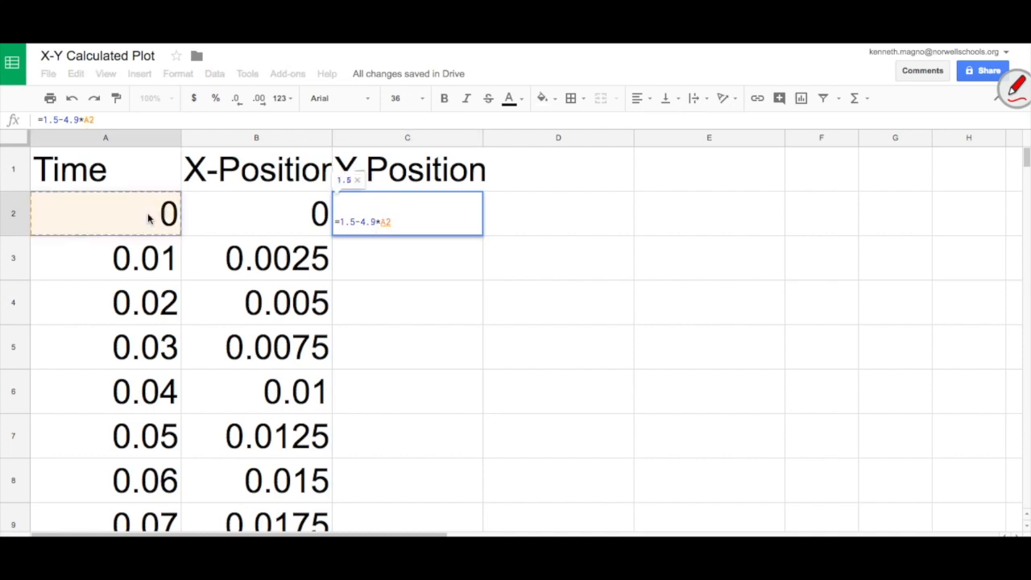
pyautogui.write('^')
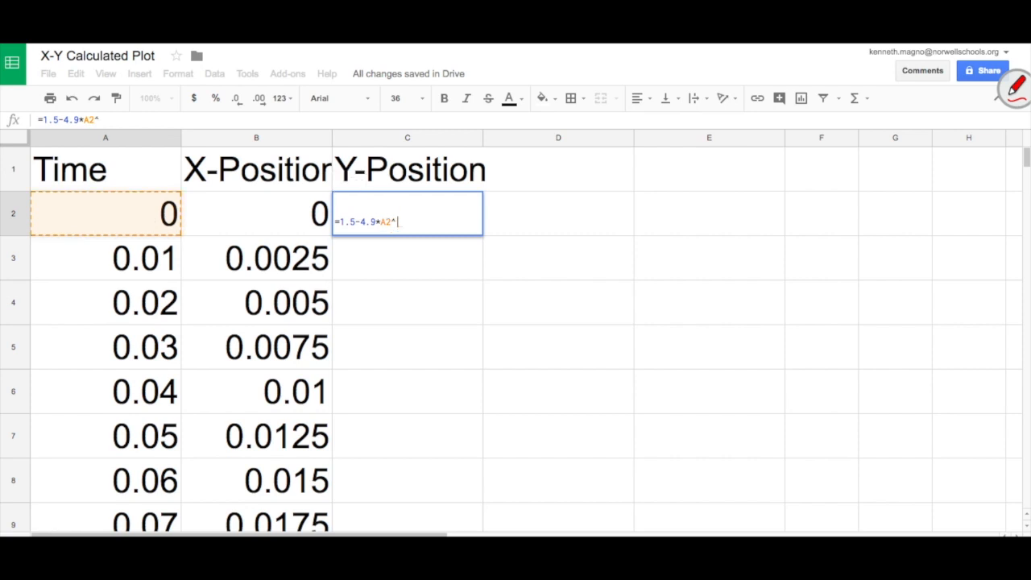
pyautogui.write('2')
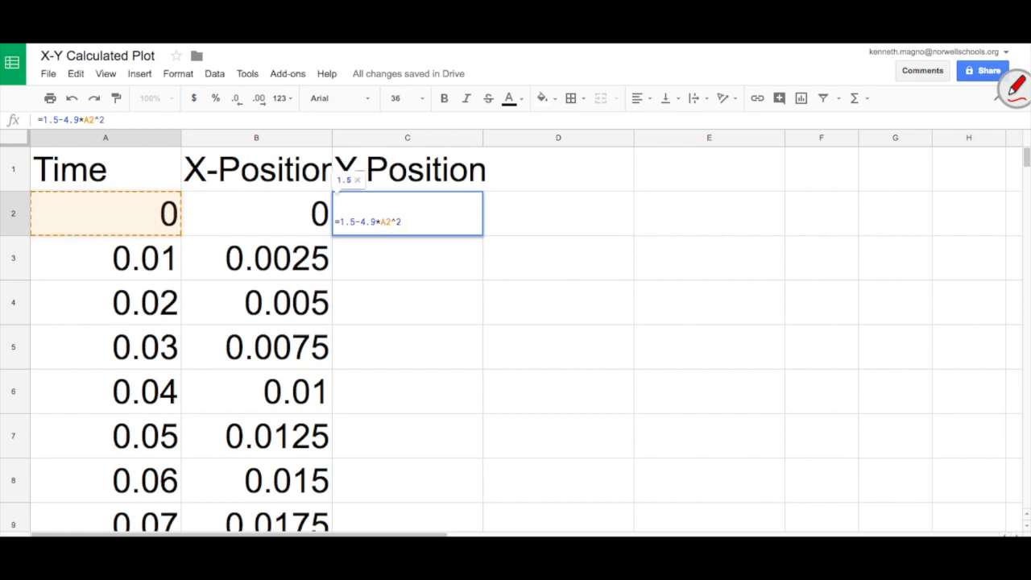
pyautogui.press('Return')
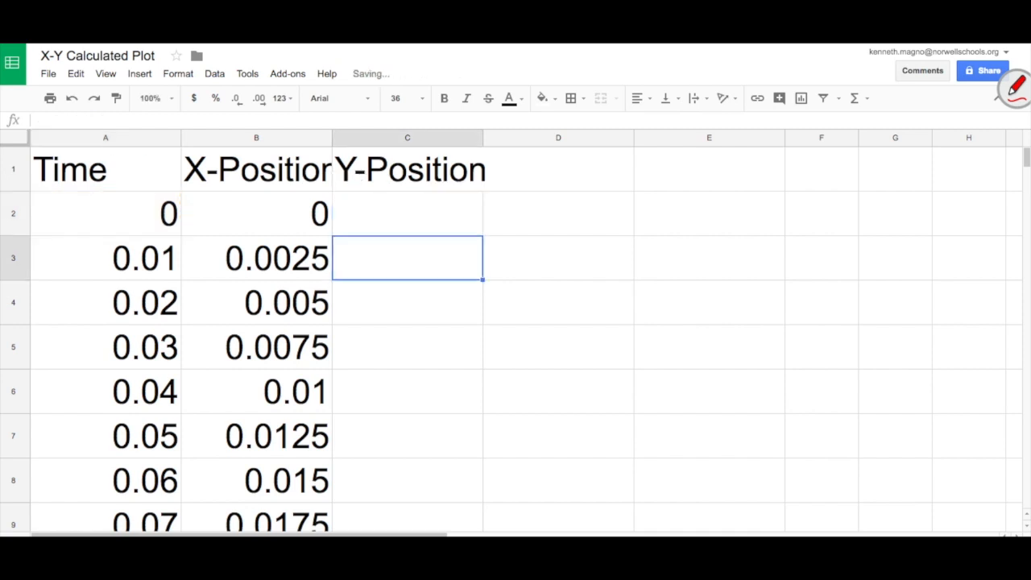
# Fill the Y-Position formula from C2 down to C57, level with the last time value.
pyautogui.press('Up')
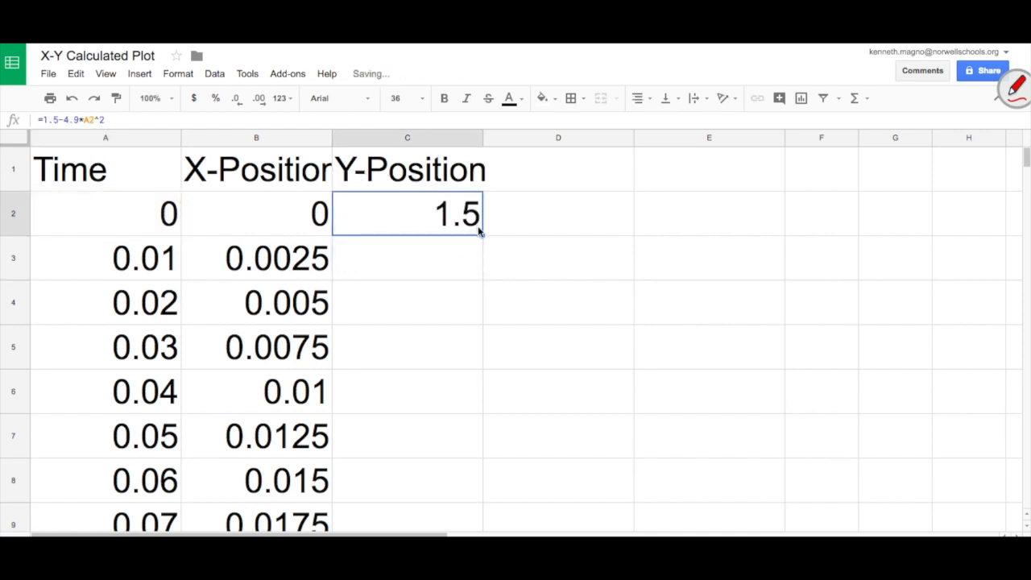
pyautogui.moveTo(482, 235); pyautogui.dragTo(461, 266)
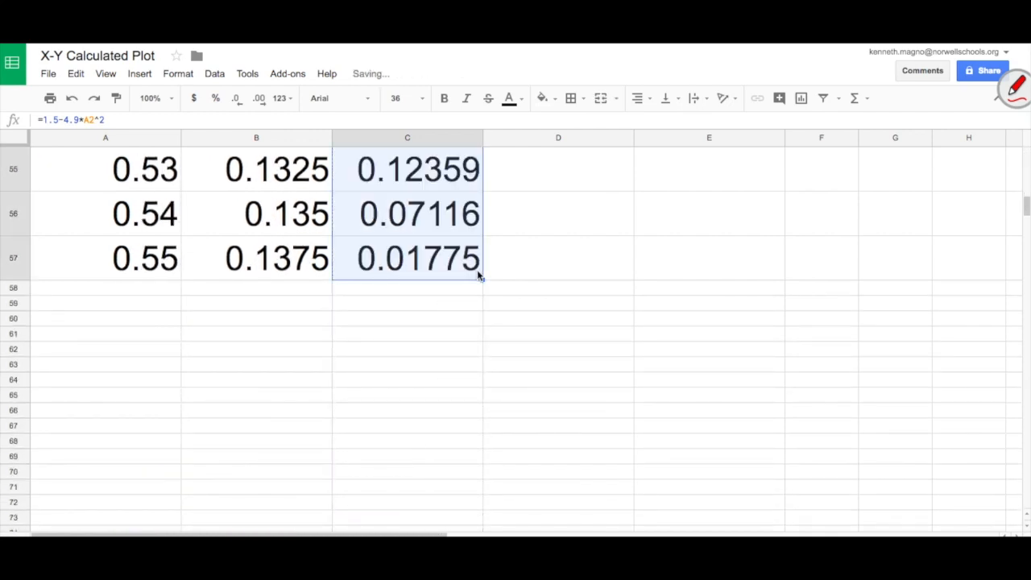
# Extend the time series and the X-Position and Y-Position formulas by one row, down to row 58.
pyautogui.click(168, 261)
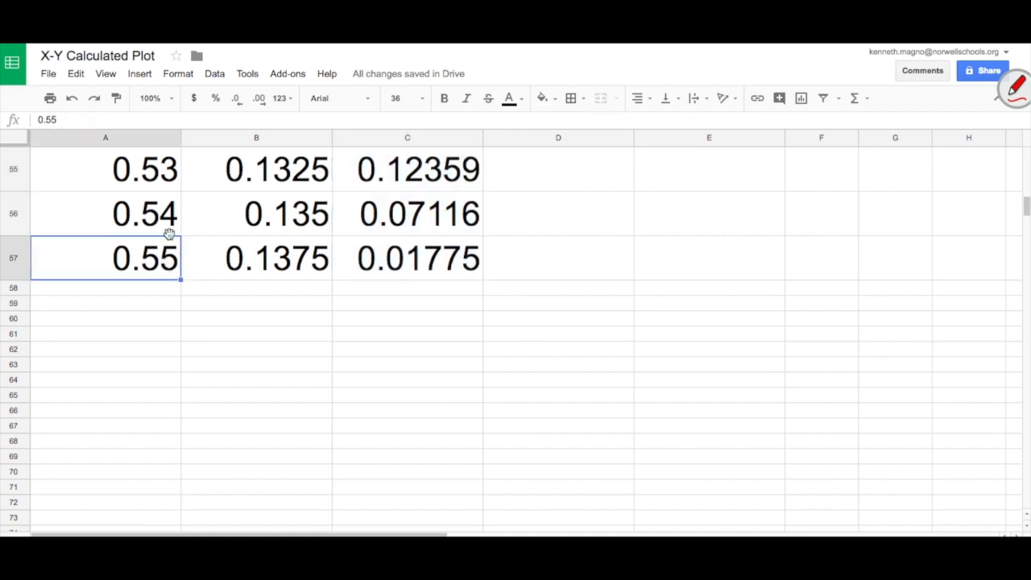
pyautogui.click(168, 232)
pyautogui.moveTo(168, 232); pyautogui.dragTo(179, 297)
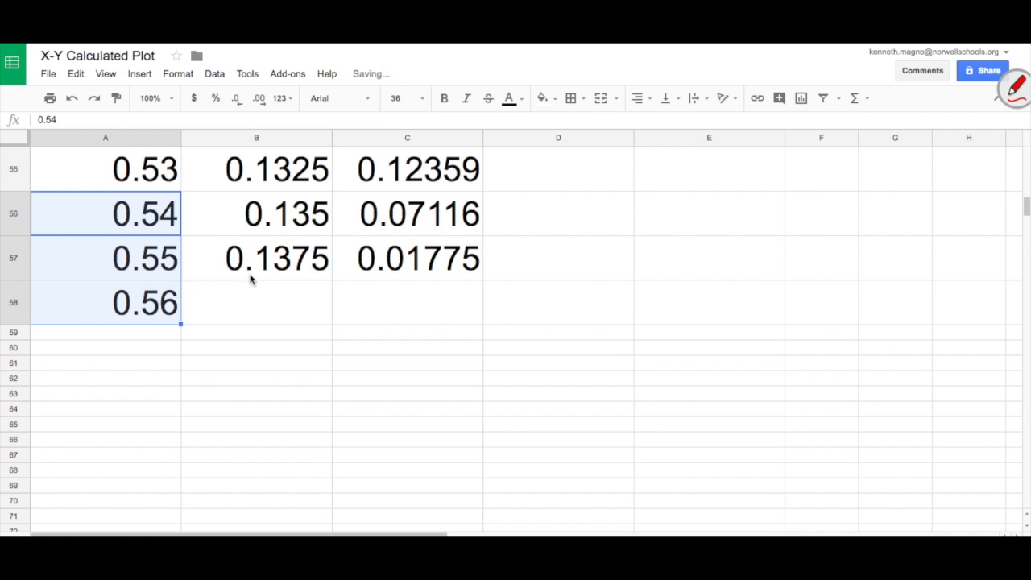
pyautogui.click(279, 262)
pyautogui.moveTo(328, 281); pyautogui.dragTo(330, 303)
pyautogui.click(420, 270)
pyautogui.moveTo(483, 280); pyautogui.dragTo(477, 307)
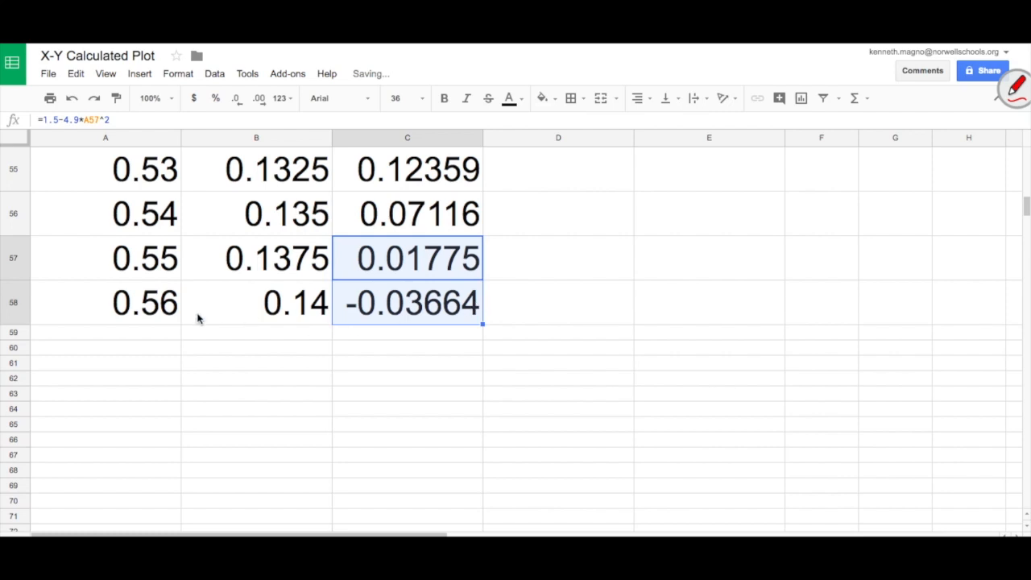
# Compare the Y-Position values in C57 and C58 and check the time and X-Position values beside them.
pyautogui.click(410, 267)
pyautogui.press('Down')
pyautogui.press('Up')
pyautogui.press('Down')
pyautogui.press('Up')
pyautogui.press('Left')
pyautogui.press('Left')
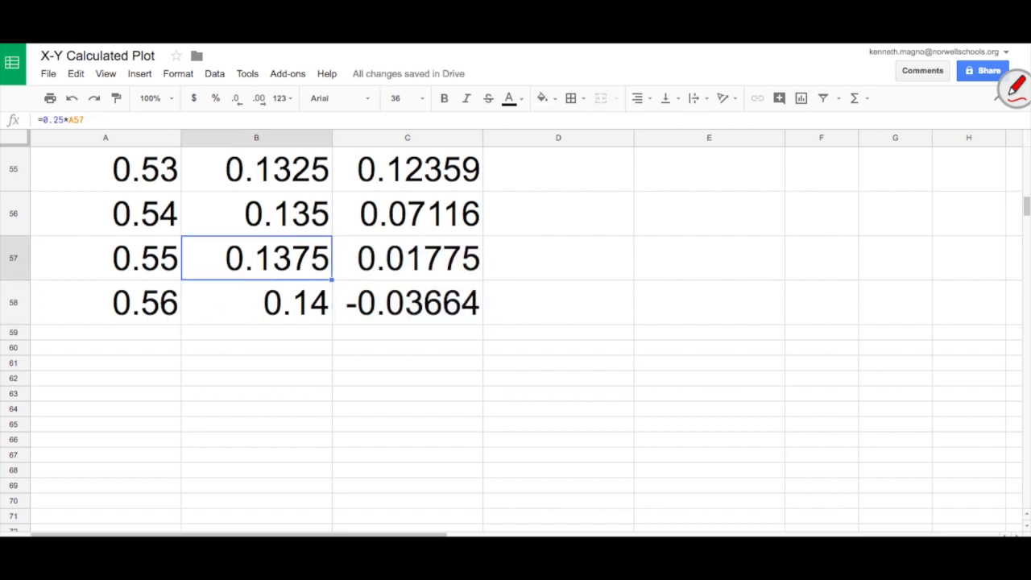
pyautogui.press('Right')
pyautogui.press('Right')
pyautogui.press('Down')
pyautogui.press('Up')
pyautogui.press('Down')
pyautogui.press('Up')
# Insert a chart based on the entire X-Position and Y-Position columns, B and C.
pyautogui.press('Up')
pyautogui.press('Up')
pyautogui.press('Up')
pyautogui.press('Up')
pyautogui.press('Up')
pyautogui.press('Up')
pyautogui.press('Up')
pyautogui.press('Up')
pyautogui.press('Up')
pyautogui.press('Up')
pyautogui.press('Up')
pyautogui.press('Up')
pyautogui.press('Up')
pyautogui.press('Up')
pyautogui.press('Up')
pyautogui.press('Up')
pyautogui.press('Up')
pyautogui.press('Up')
pyautogui.press('Up')
pyautogui.press('Up')
pyautogui.press('Up')
pyautogui.press('Up')
pyautogui.press('Up')
pyautogui.press('Up')
pyautogui.press('Up')
pyautogui.press('Up')
pyautogui.press('Up')
pyautogui.press('Up')
pyautogui.press('Up')
pyautogui.press('Up')
pyautogui.press('Up')
pyautogui.press('Up')
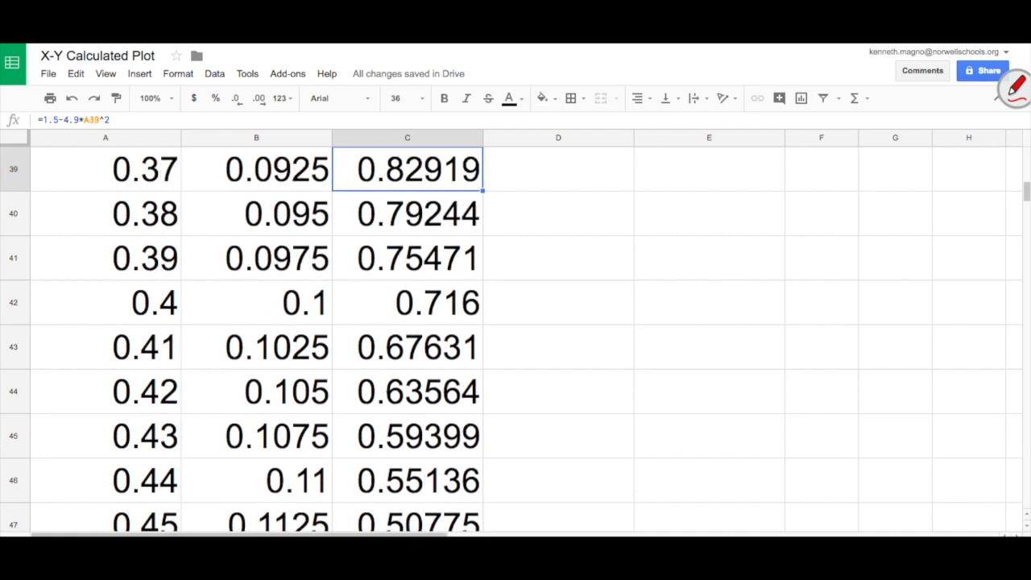
pyautogui.press('Up')
pyautogui.press('Up')
pyautogui.press('Up')
pyautogui.press('Up')
pyautogui.press('Up')
pyautogui.press('Up')
pyautogui.press('Up')
pyautogui.press('Up')
pyautogui.press('Up')
pyautogui.press('Up')
pyautogui.press('Up')
pyautogui.press('Up')
pyautogui.press('Up')
pyautogui.press('Up')
pyautogui.press('Up')
pyautogui.press('Up')
pyautogui.press('Up')
pyautogui.press('Up')
pyautogui.press('Up')
pyautogui.press('Up')
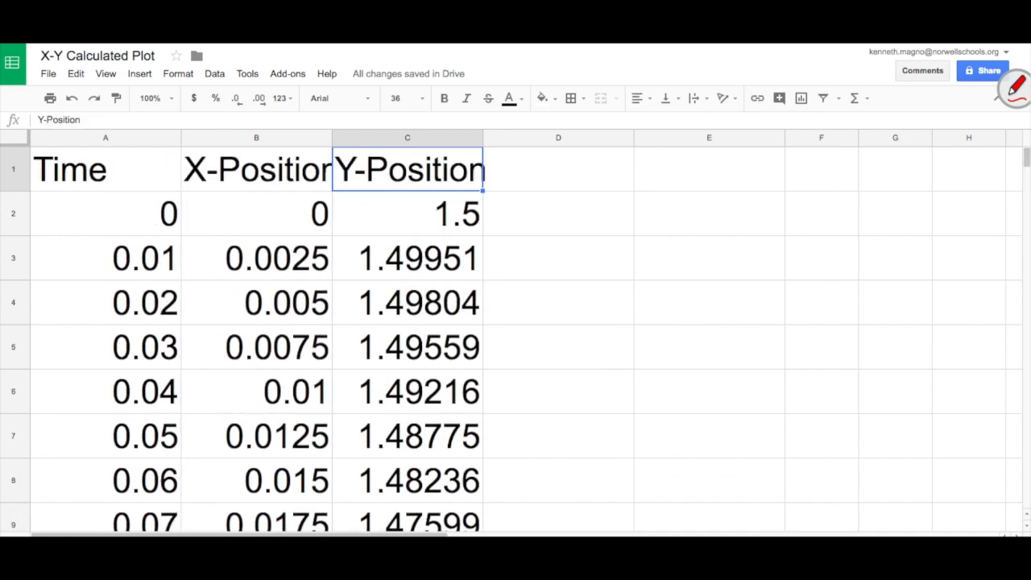
pyautogui.click(274, 140)
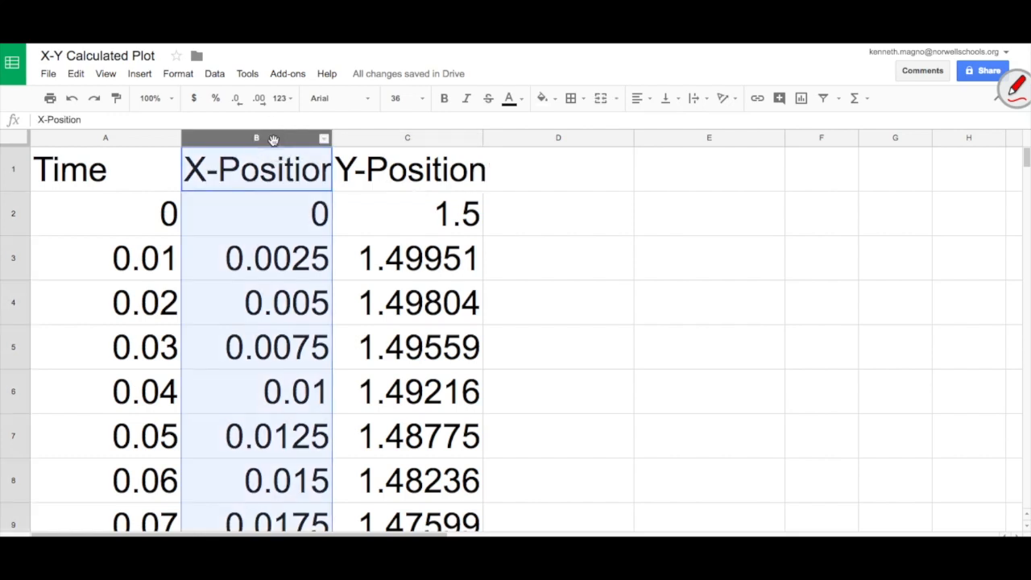
pyautogui.keyDown('ctrl'); pyautogui.click(426, 143); pyautogui.keyUp('ctrl')
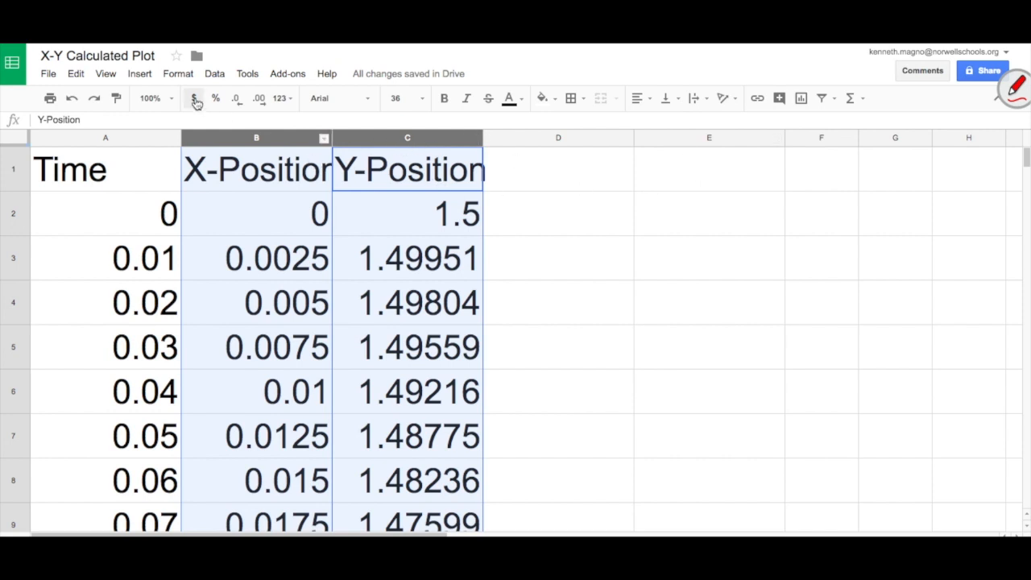
pyautogui.click(147, 74)
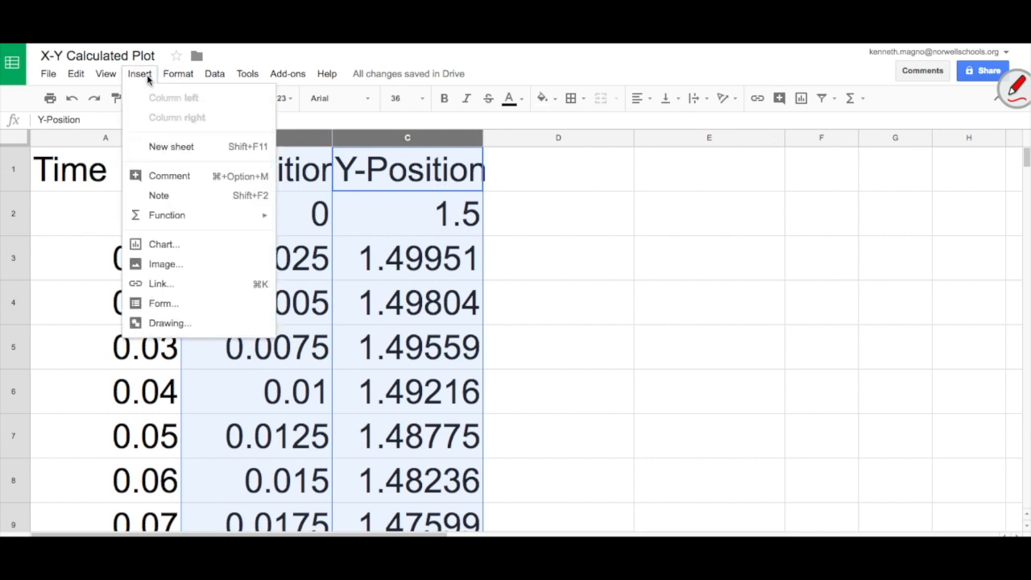
pyautogui.click(163, 249)
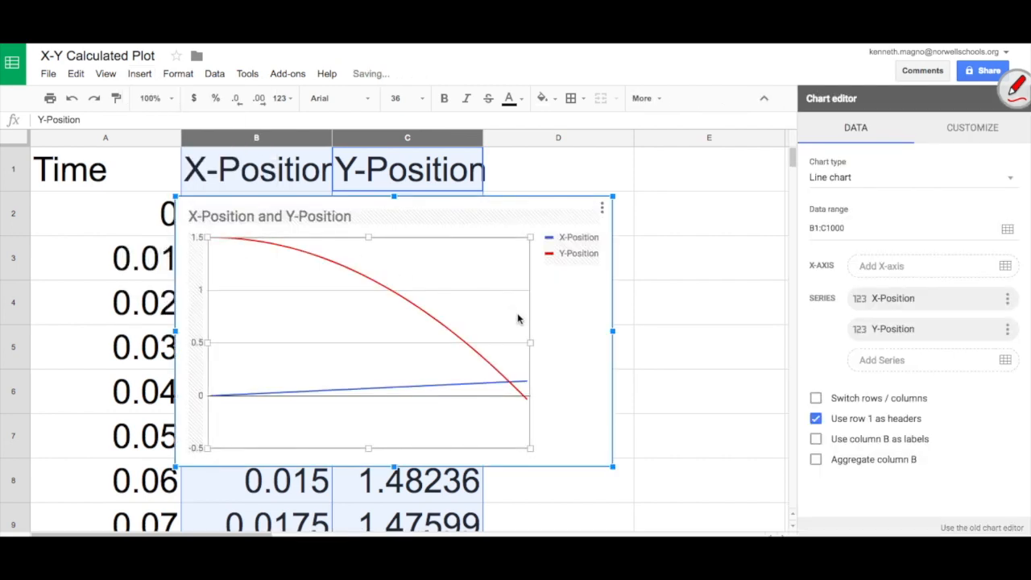
# Change the chart type to a scatter chart.
pyautogui.click(875, 178)
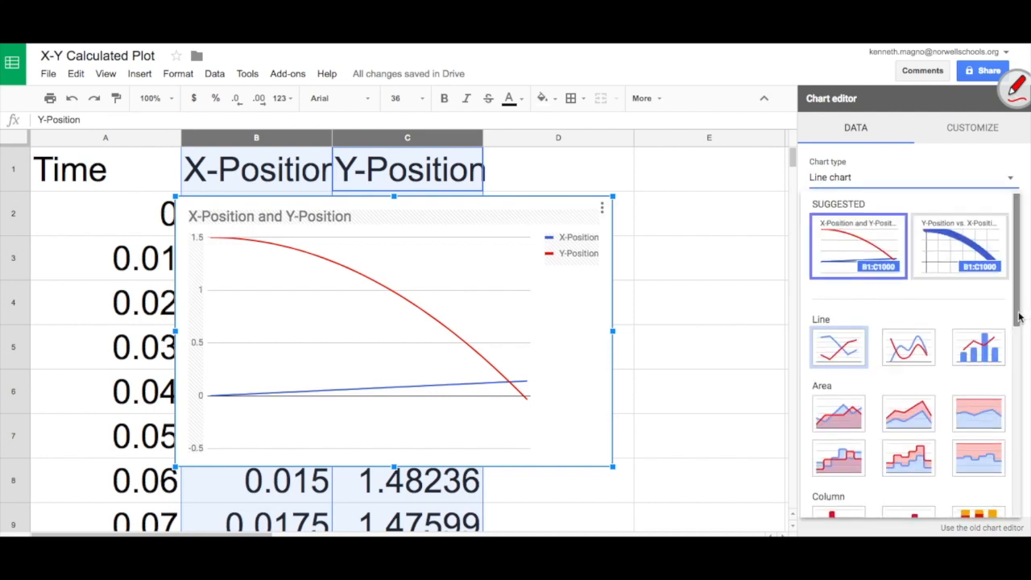
pyautogui.moveTo(1018, 309); pyautogui.dragTo(985, 443)
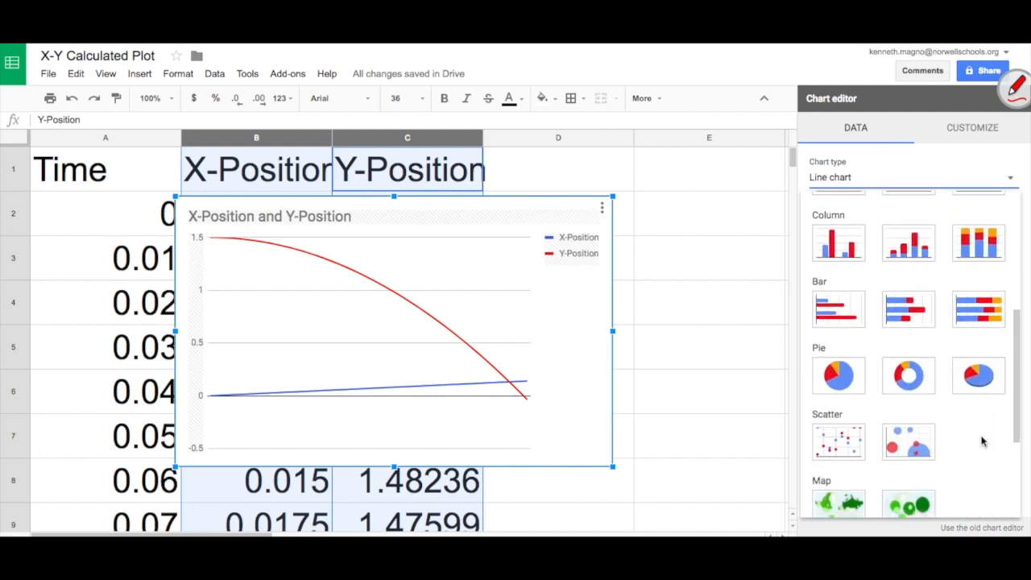
pyautogui.click(858, 445)
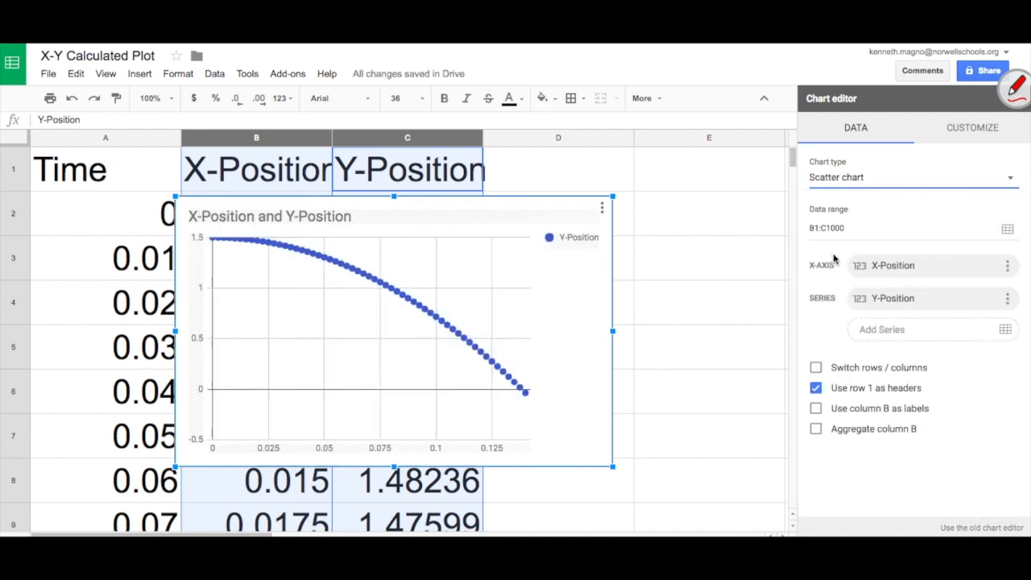
# Set the chart title to "X-Position and Y-Position of a Projectile".
pyautogui.click(972, 131)
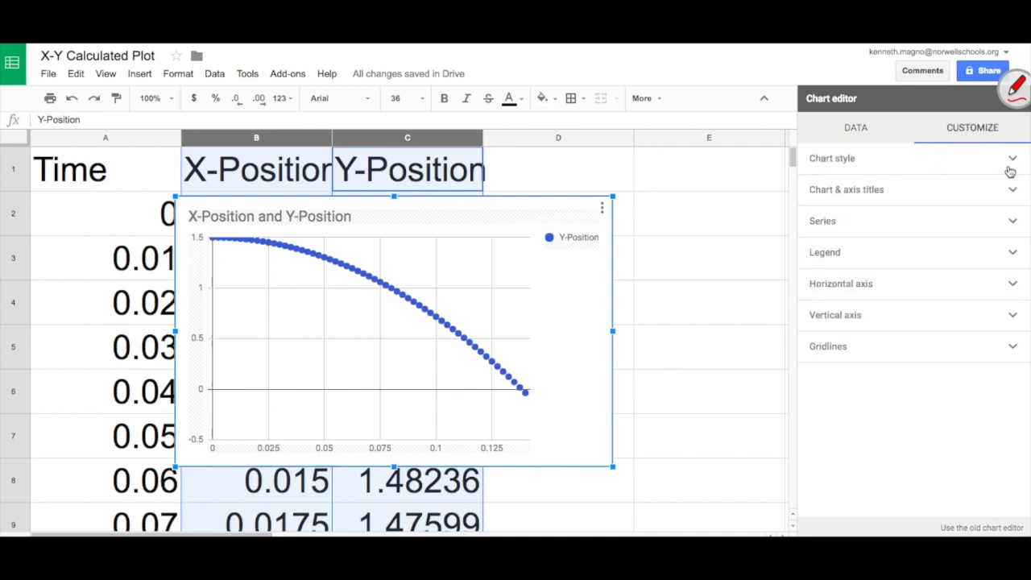
pyautogui.click(1012, 171)
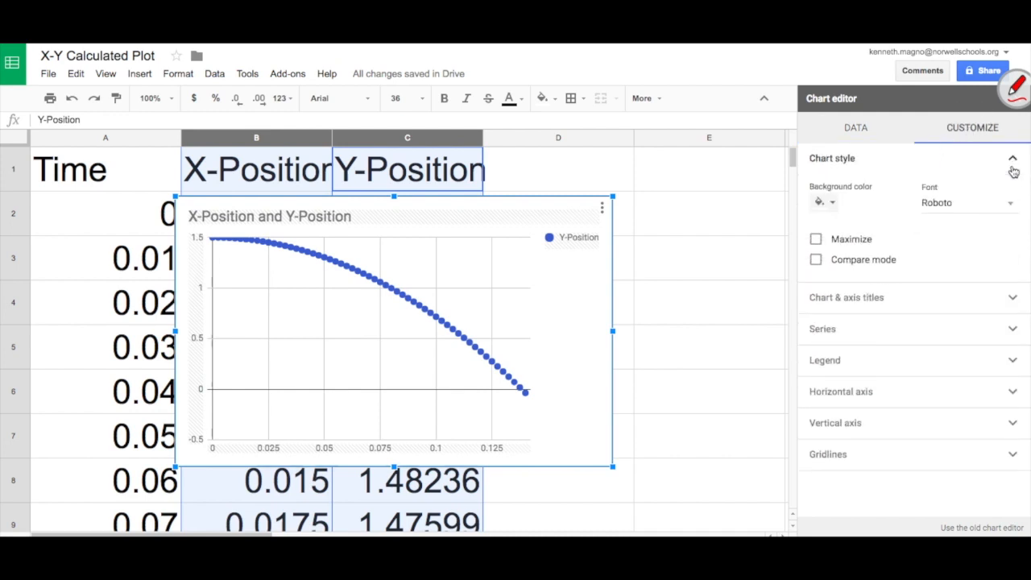
pyautogui.click(1008, 296)
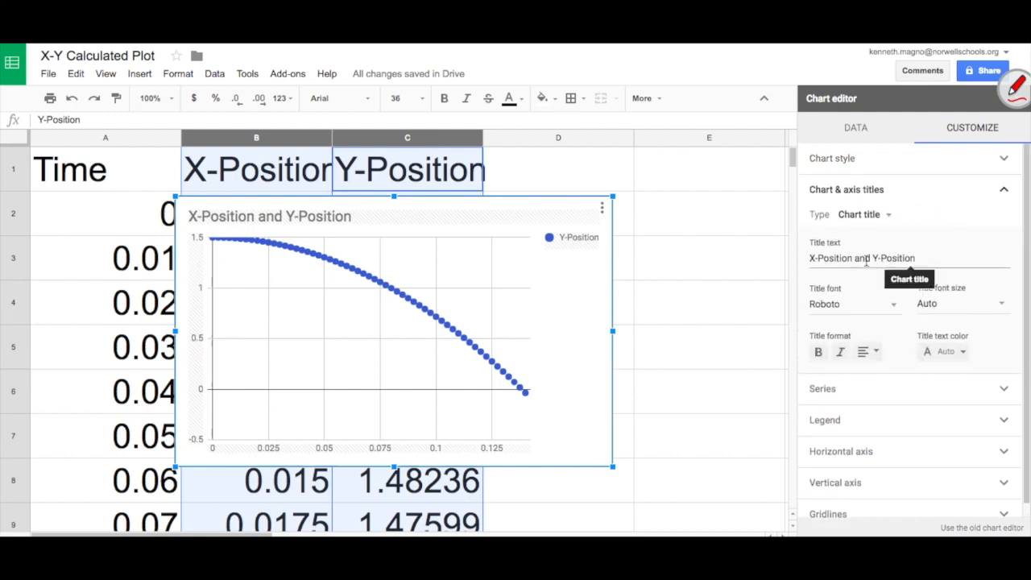
pyautogui.tripleClick(908, 255)
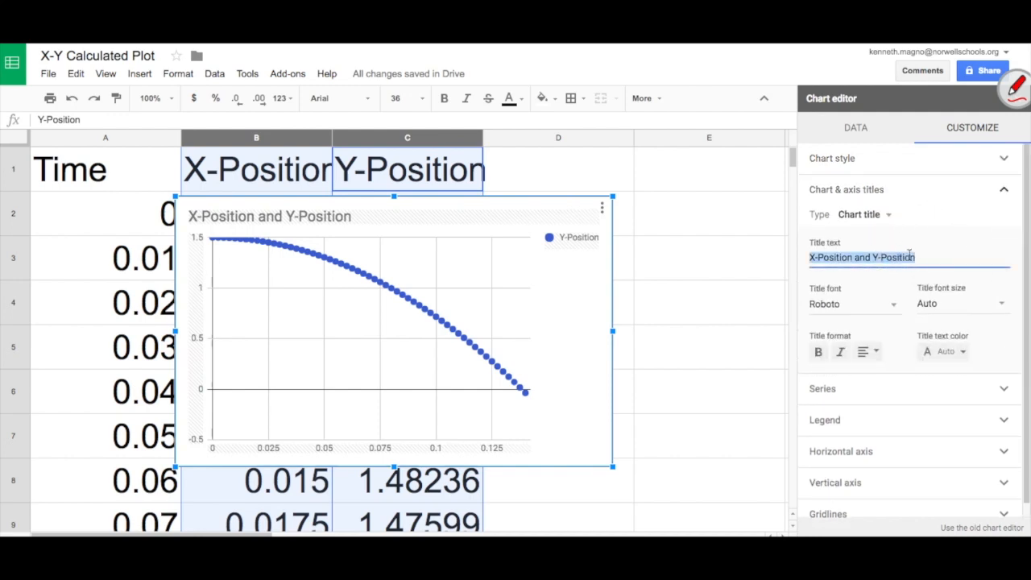
pyautogui.press('Left')
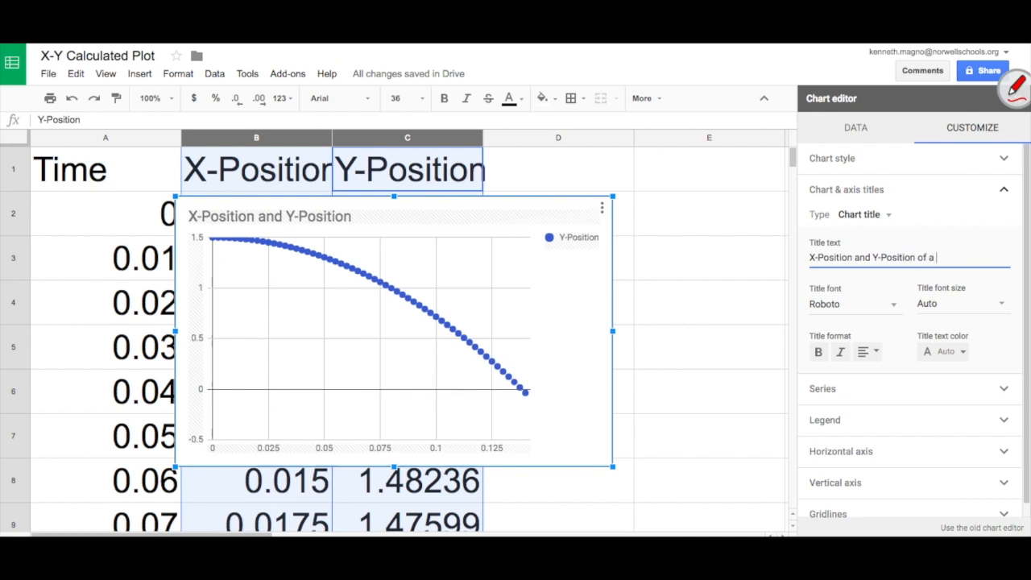
pyautogui.write('rojectile')
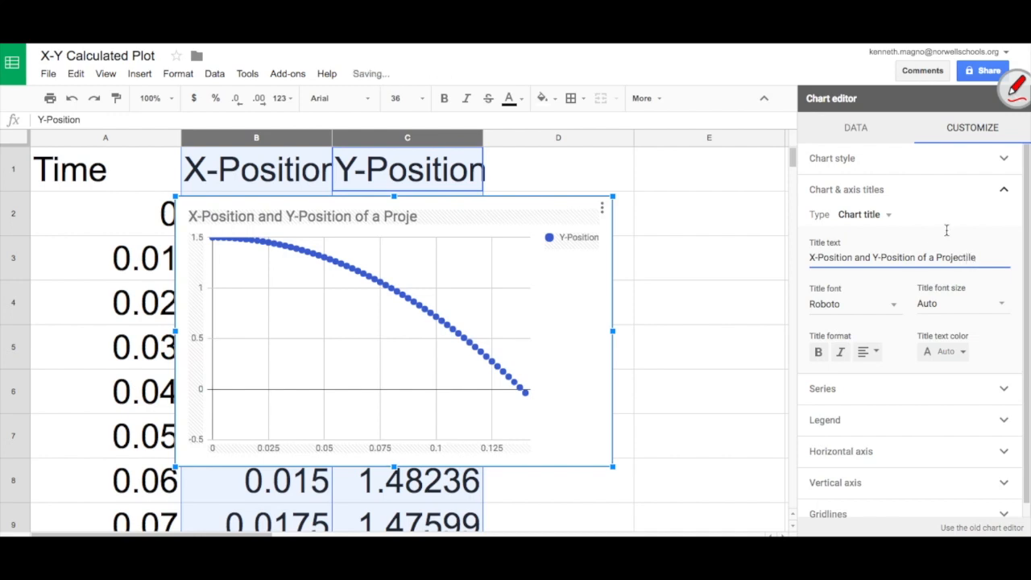
# Add a chart subtitle containing the author's title and surname.
pyautogui.click(882, 214)
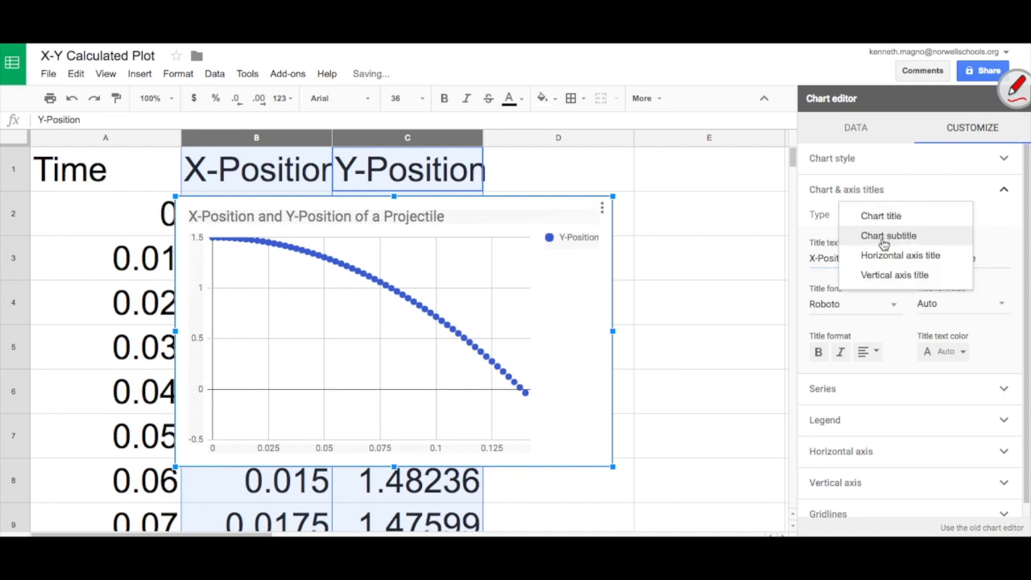
pyautogui.click(884, 244)
pyautogui.click(866, 258)
pyautogui.write('Mr. Magno')
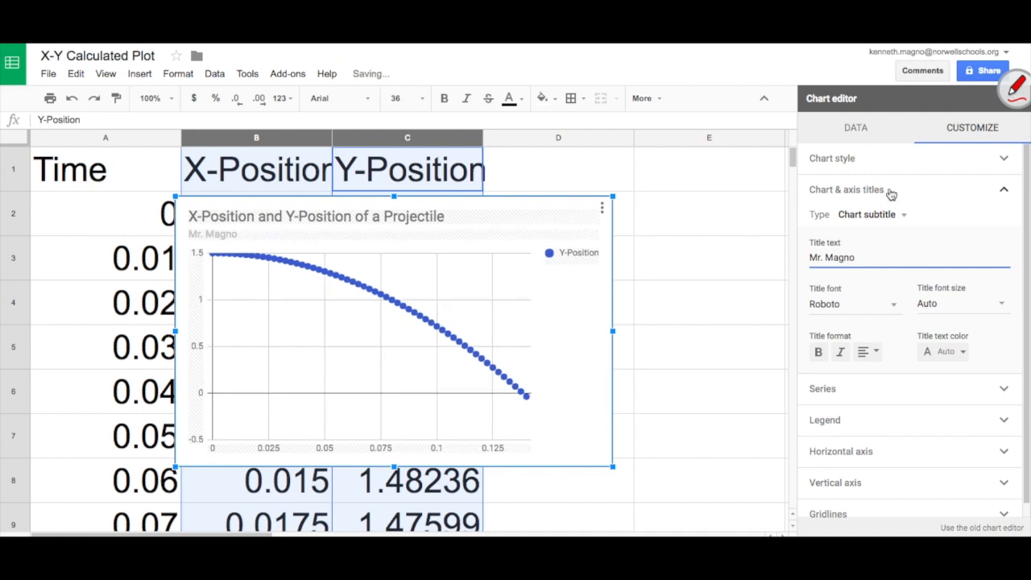
# Set the chart's horizontal axis title to "Displacement in x-direction (in meters)".
pyautogui.click(894, 215)
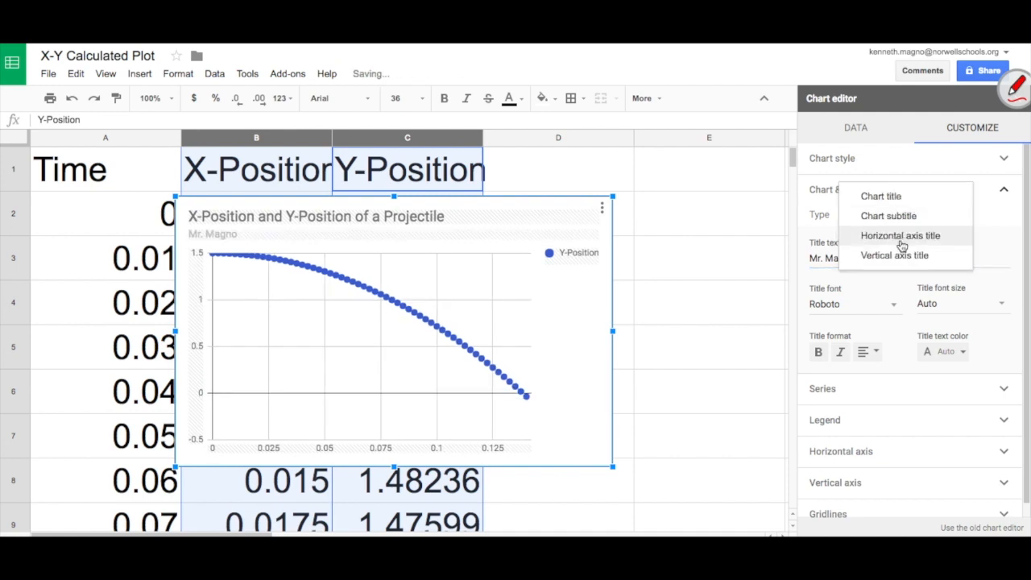
pyautogui.click(902, 238)
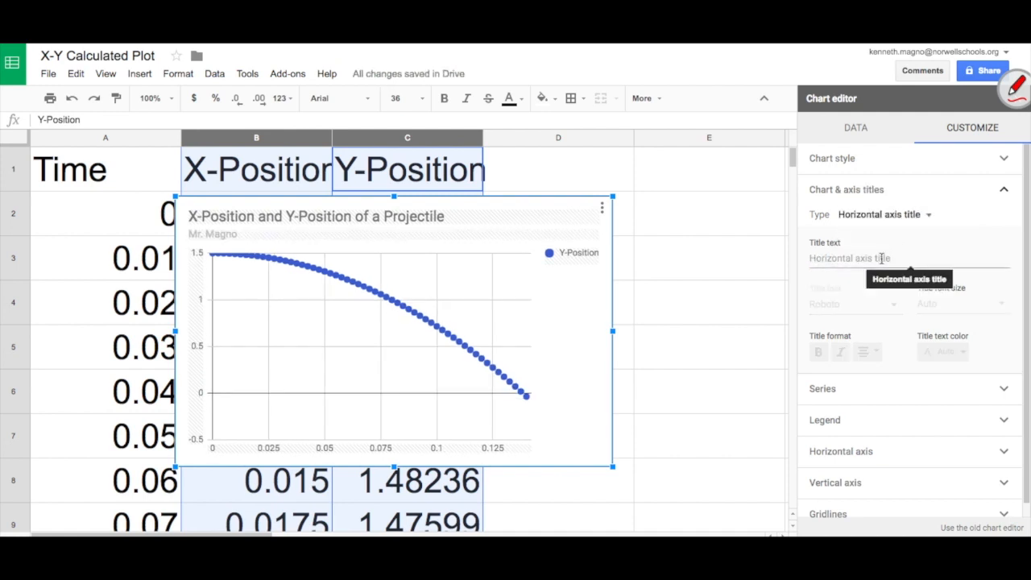
pyautogui.click(882, 258)
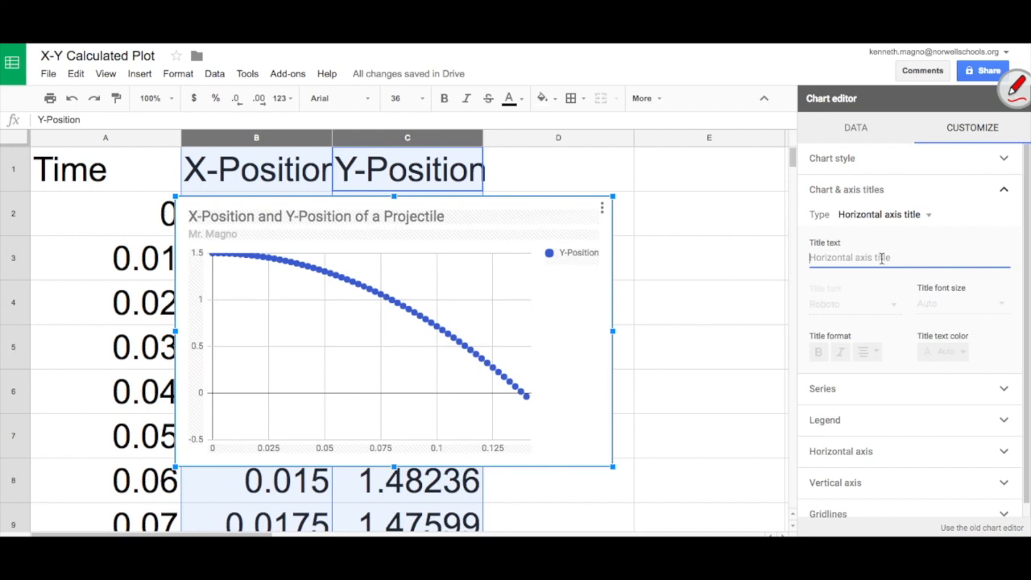
pyautogui.write('Displacement in')
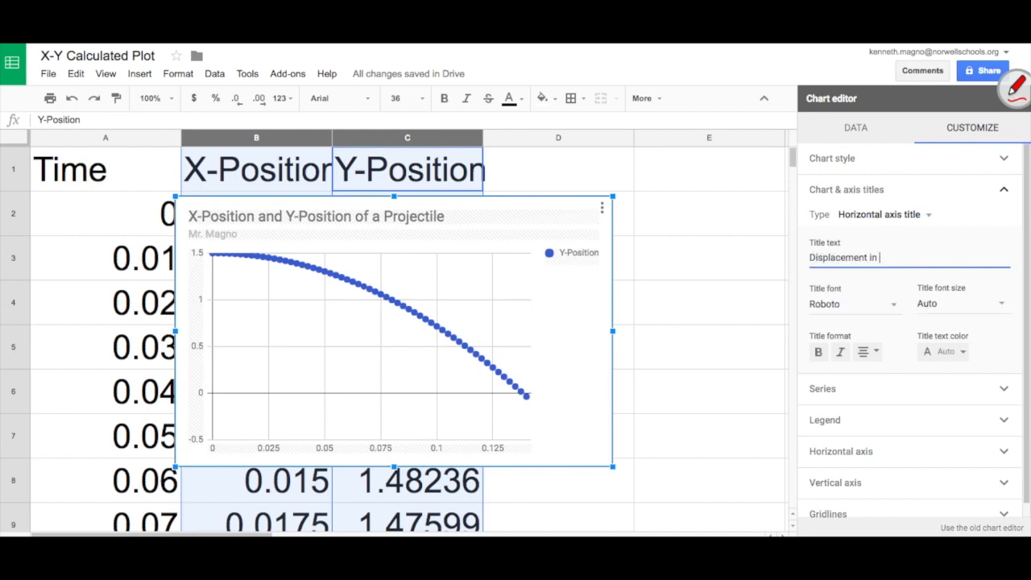
pyautogui.write(' x')
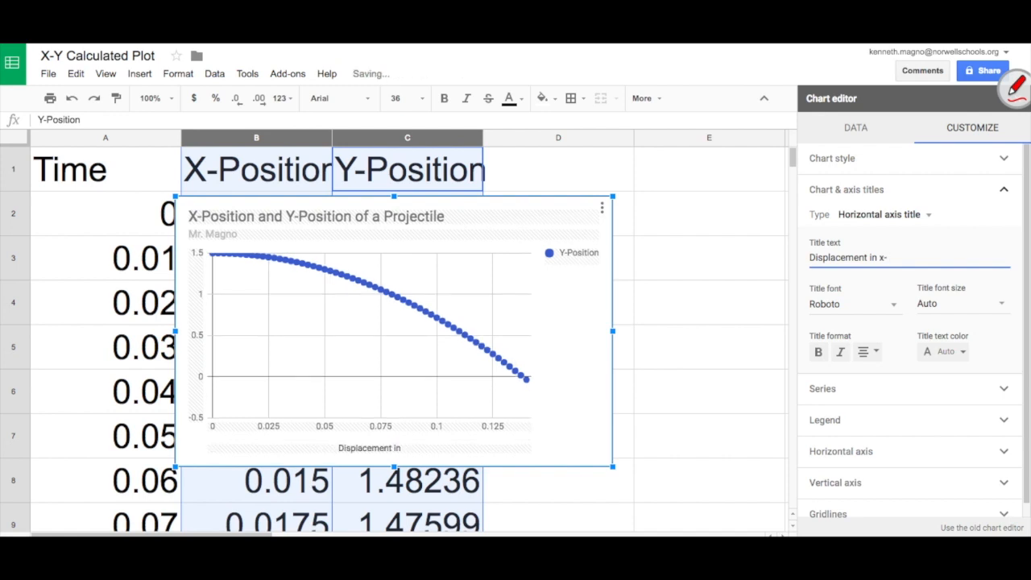
pyautogui.write('-direc')
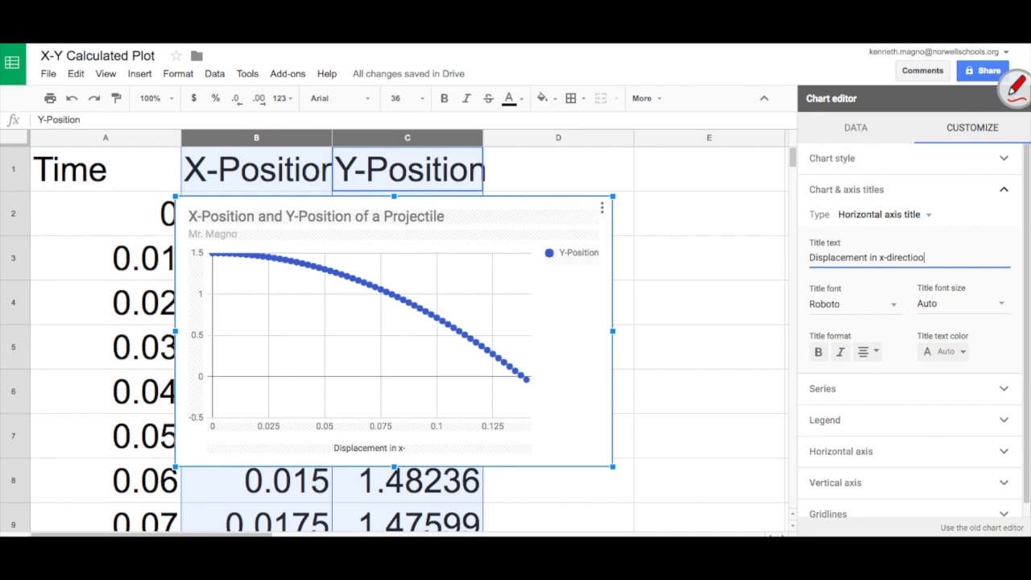
pyautogui.write('tion (in meters')
pyautogui.press('Return')
# Copy the horizontal axis title into the vertical axis title and change it to "Displacement in y-direction (in meters)".
pyautogui.hotkey('ctrl', 'c')
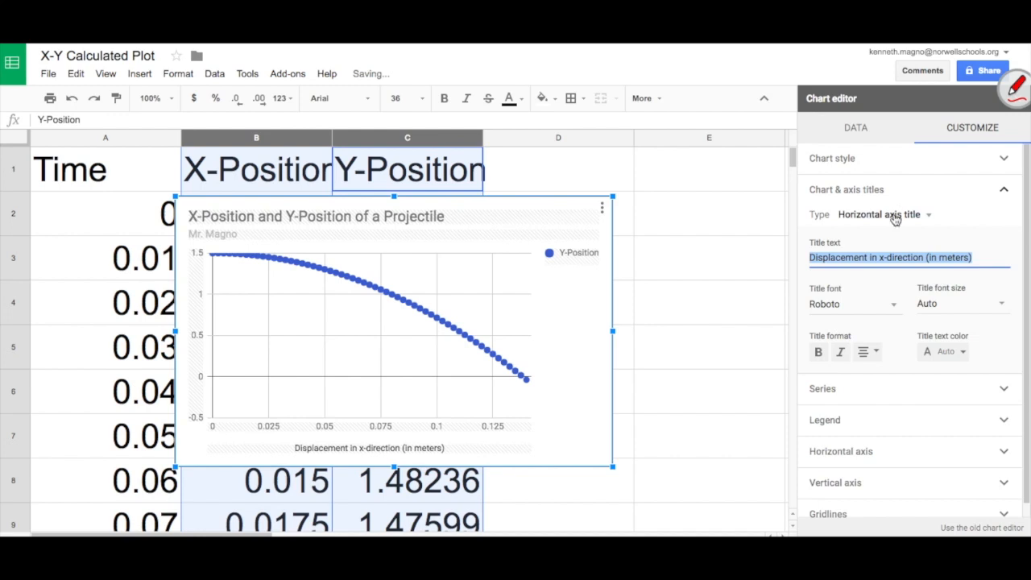
pyautogui.click(923, 214)
pyautogui.click(916, 236)
pyautogui.click(888, 258)
pyautogui.hotkey('ctrl', 'v')
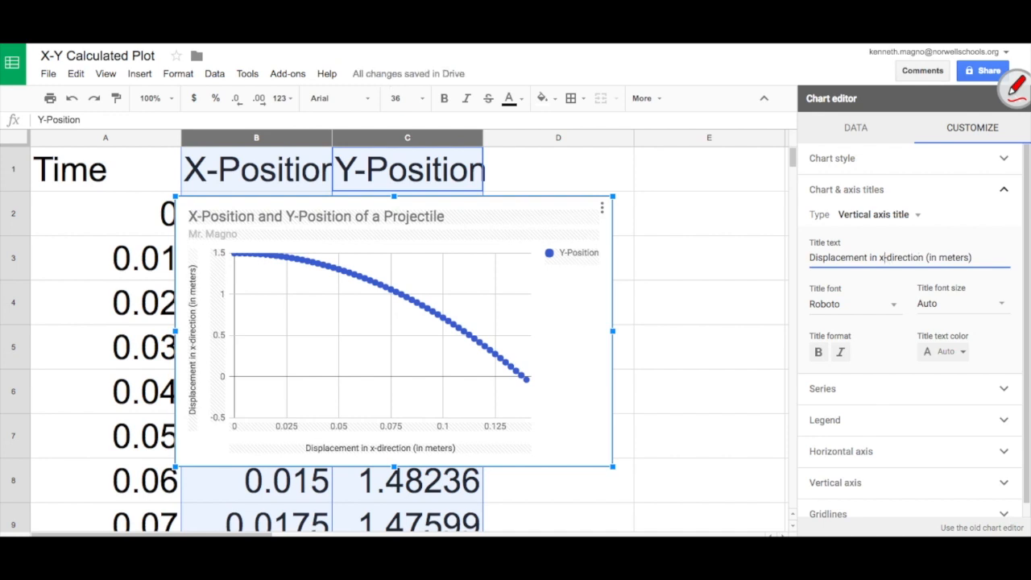
pyautogui.write('y')
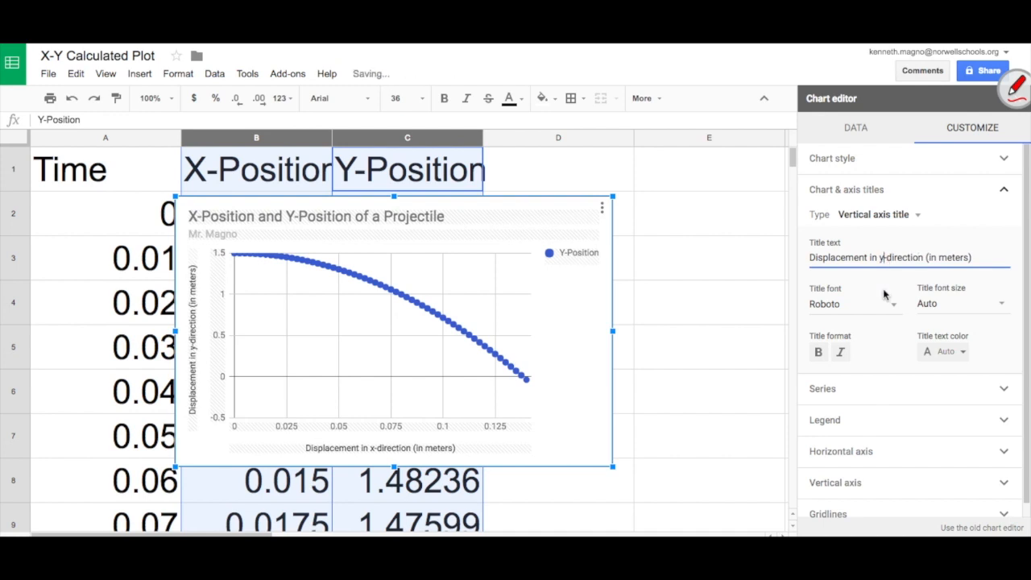
pyautogui.click(888, 351)
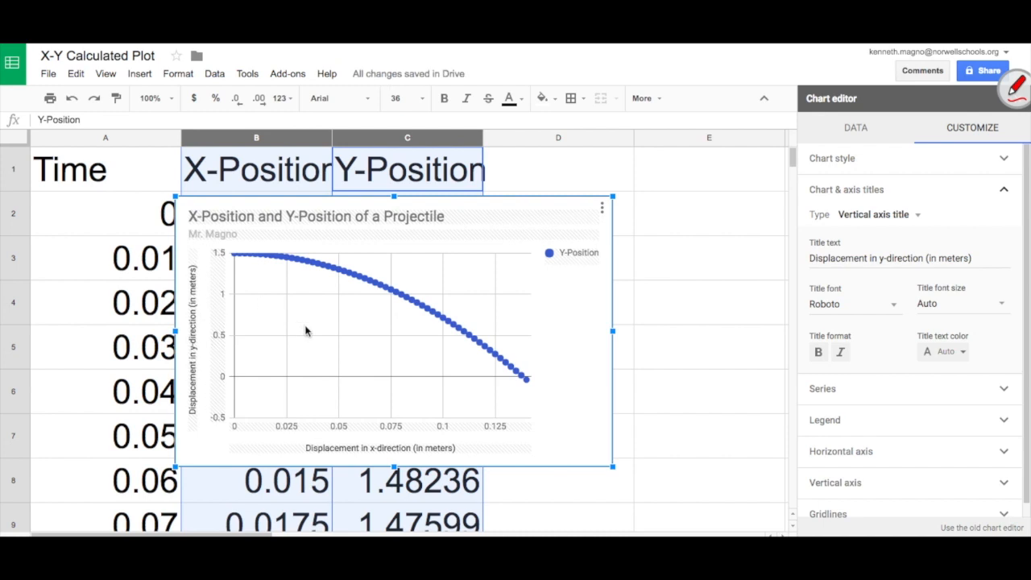
# Set the point size of the Y-Position series to 2px.
pyautogui.click(857, 392)
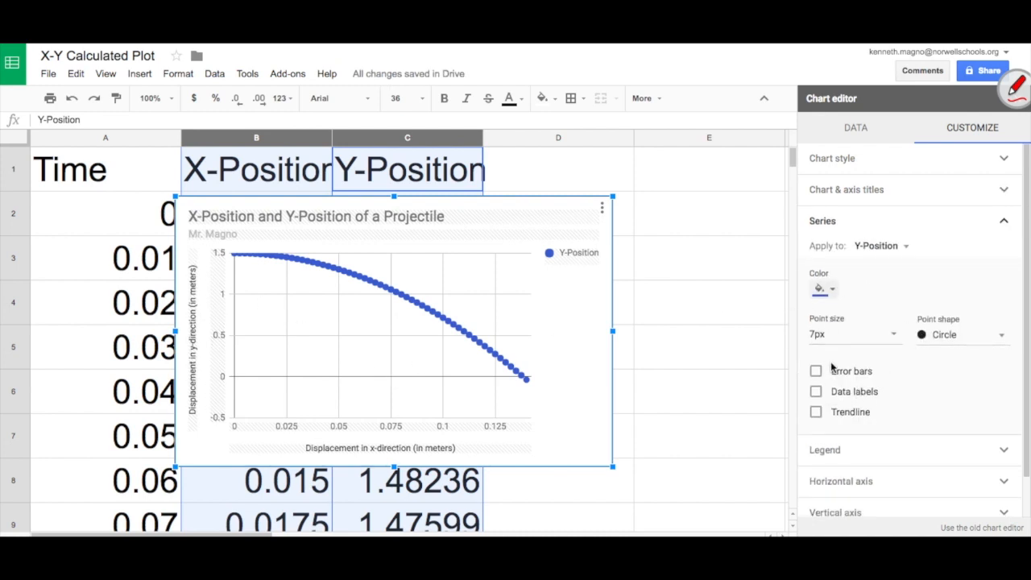
pyautogui.click(891, 337)
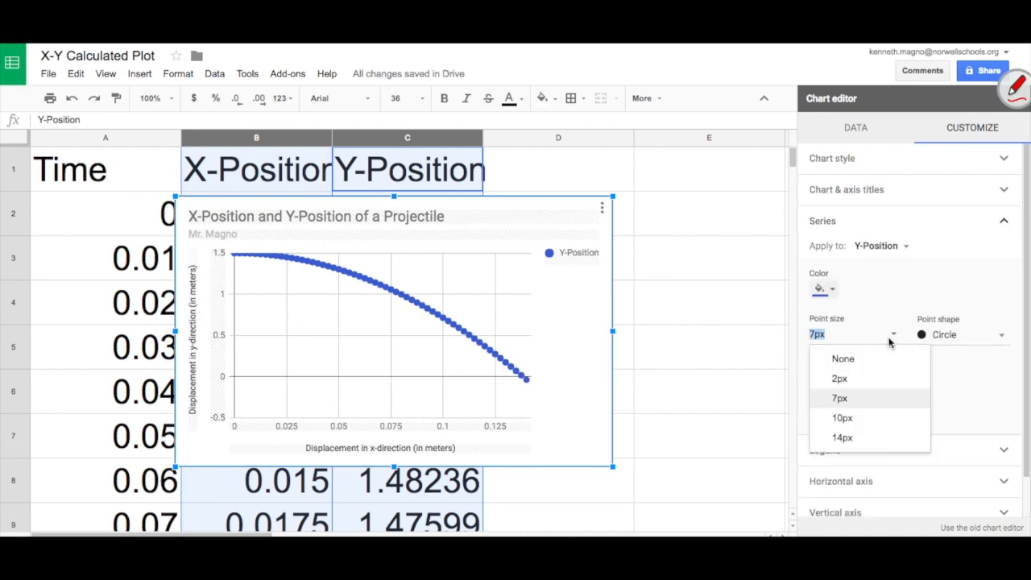
pyautogui.click(839, 378)
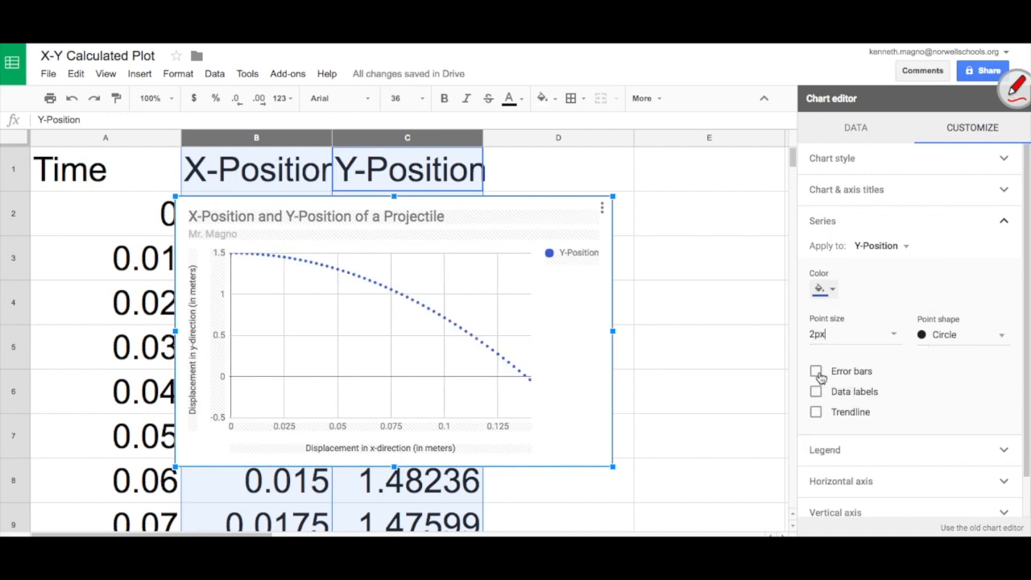
# Add a polynomial trendline to the Y-Position series and label it with its equation.
pyautogui.click(817, 414)
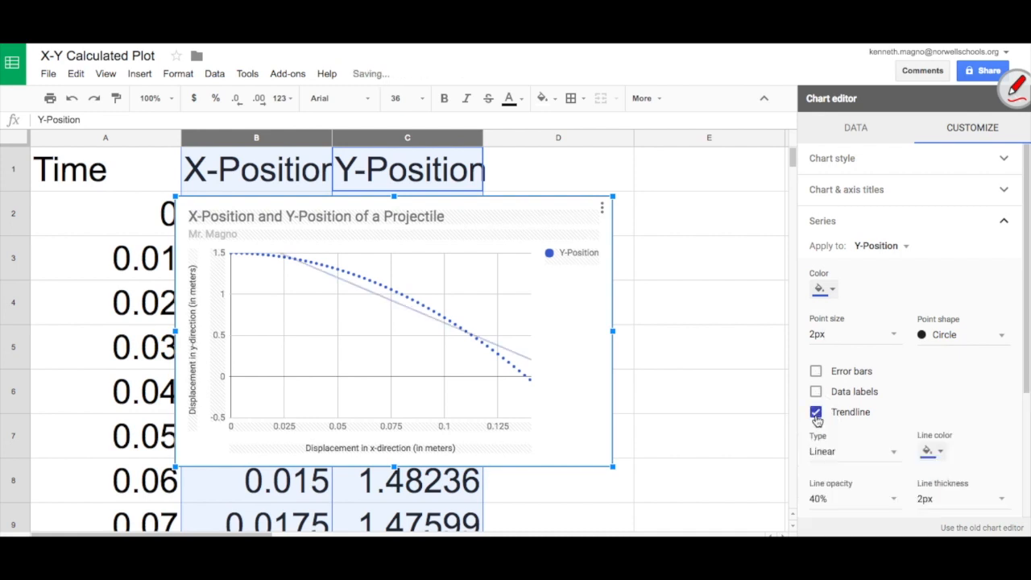
pyautogui.click(890, 457)
pyautogui.click(884, 480)
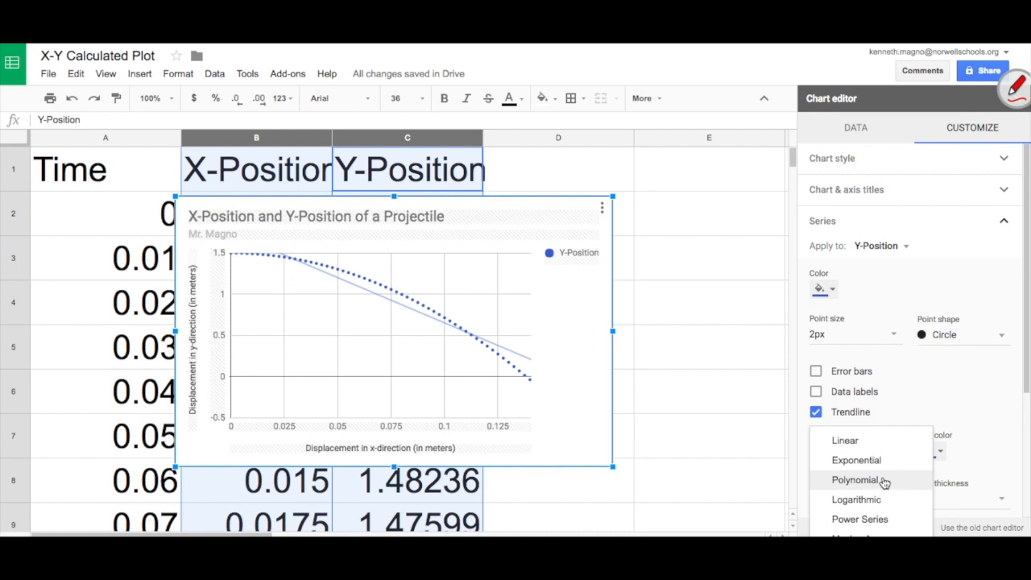
pyautogui.scroll(-4, 977, 463)
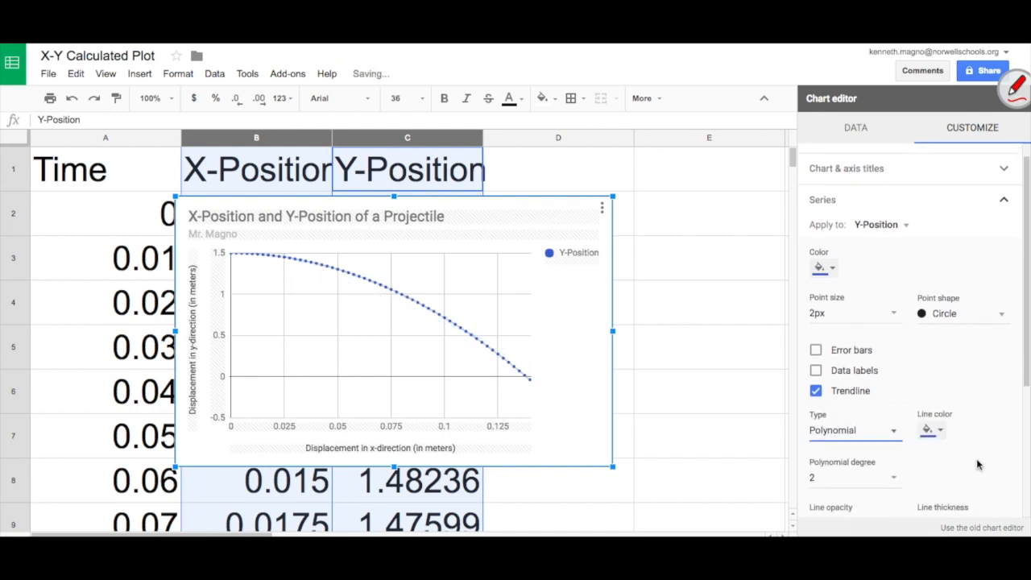
pyautogui.click(882, 436)
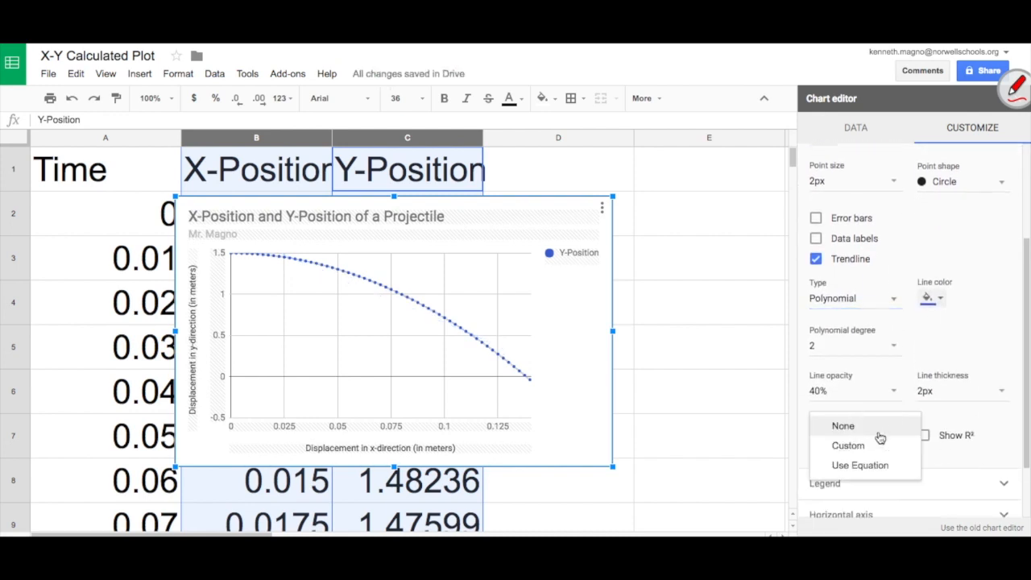
pyautogui.click(870, 468)
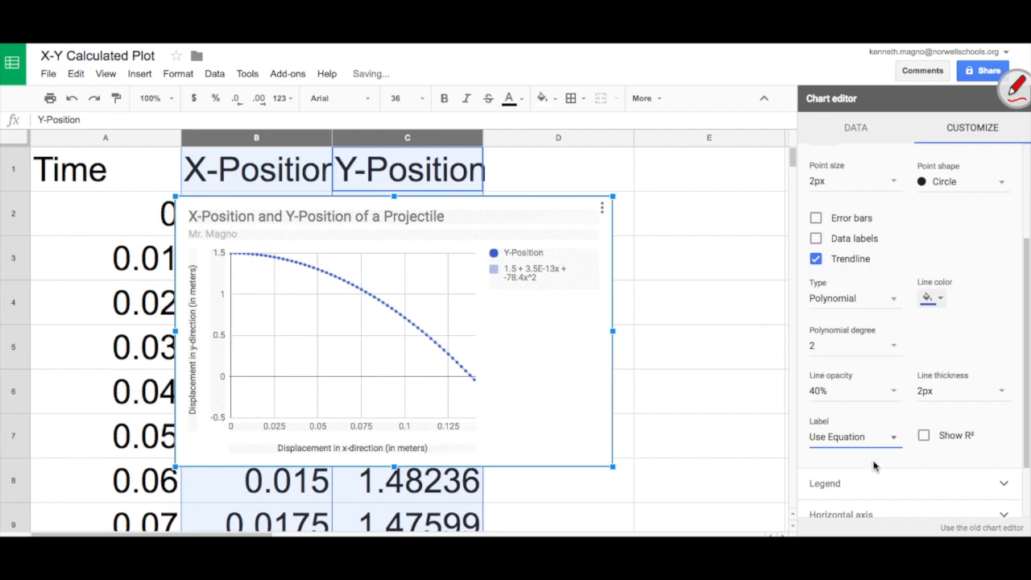
# Try showing the R² value for the Y-Position trendline.
pyautogui.scroll(-1, 923, 457)
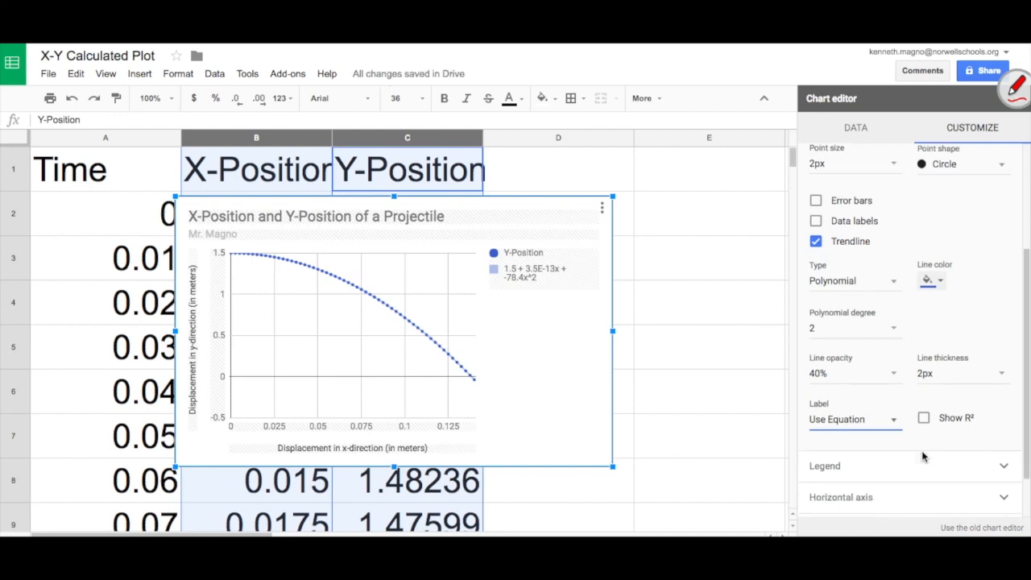
pyautogui.click(926, 409)
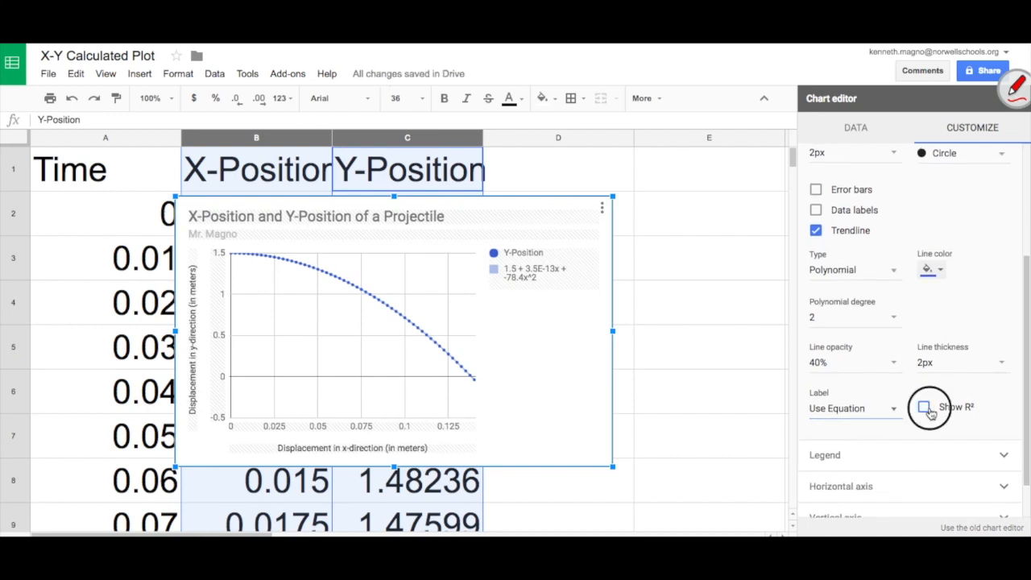
pyautogui.click(925, 408)
# Position the chart legend at the bottom of the chart.
pyautogui.scroll(-1, 928, 427)
pyautogui.click(933, 415)
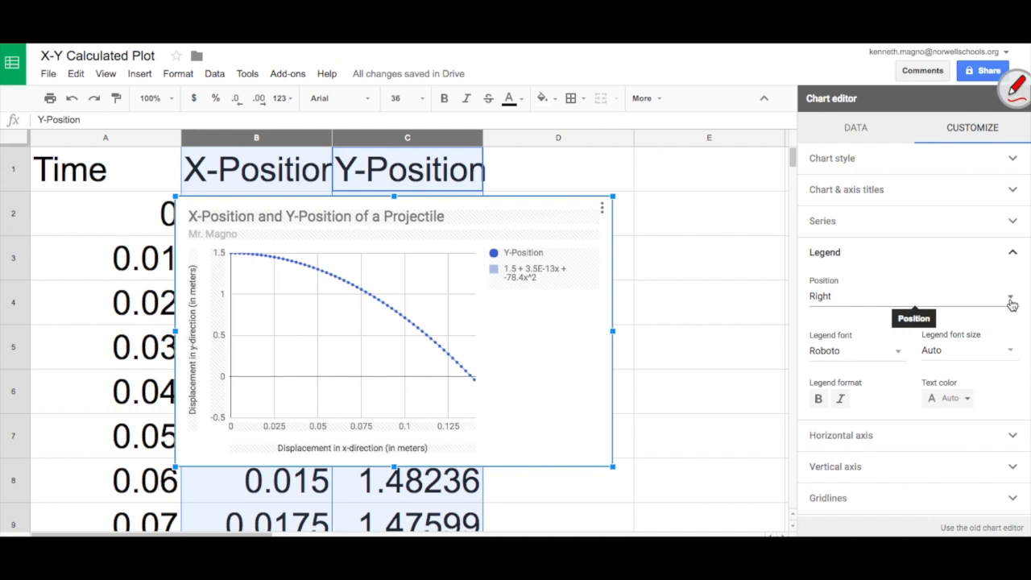
pyautogui.click(1011, 298)
pyautogui.click(947, 257)
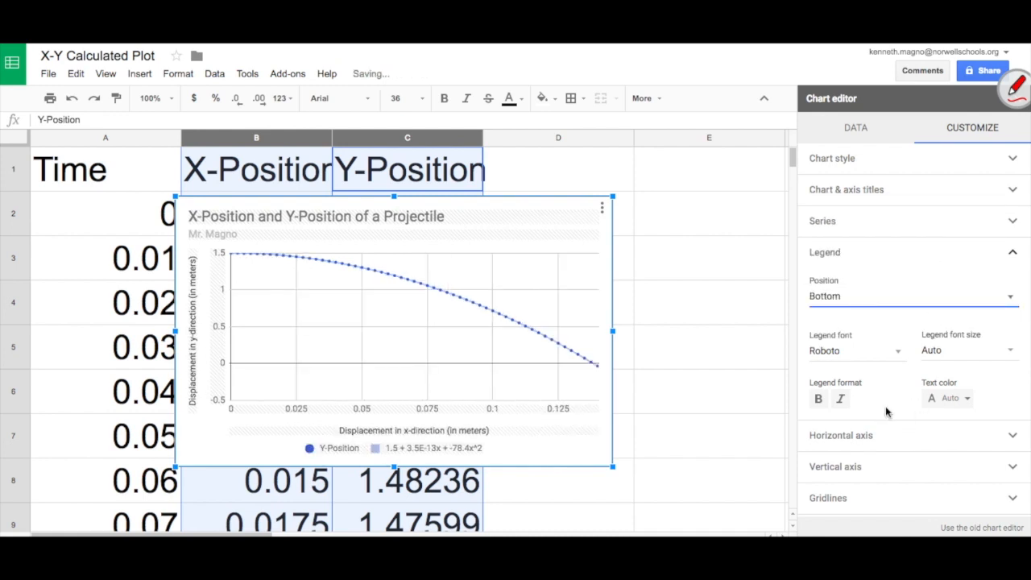
# Look over the horizontal axis settings and set the vertical axis range to a minimum of 0 and a maximum of 1.6.
pyautogui.click(1012, 440)
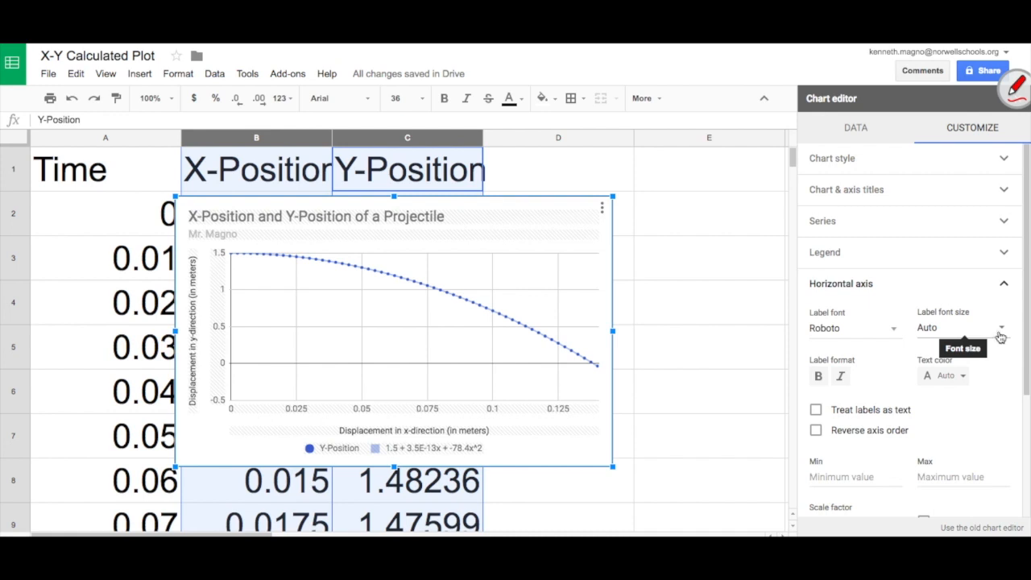
pyautogui.scroll(-2, 954, 409)
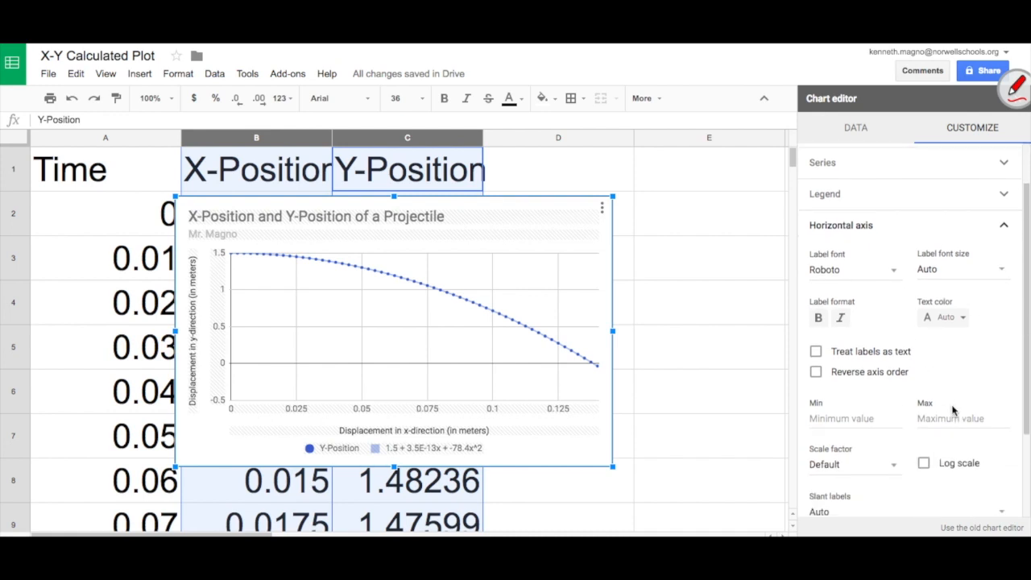
pyautogui.scroll(-2, 953, 411)
pyautogui.scroll(-1, 954, 410)
pyautogui.click(1003, 469)
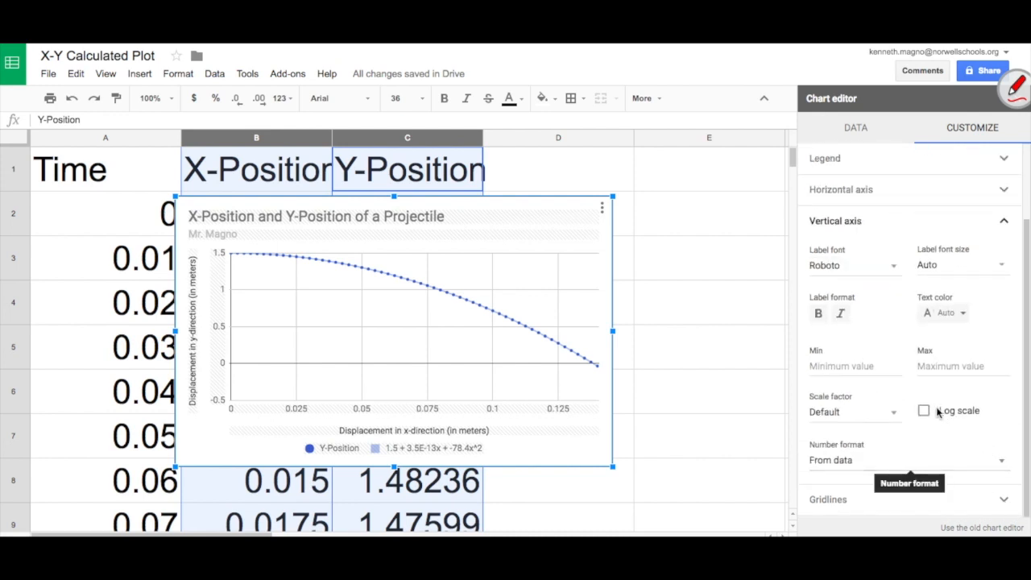
pyautogui.click(881, 367)
pyautogui.write('0')
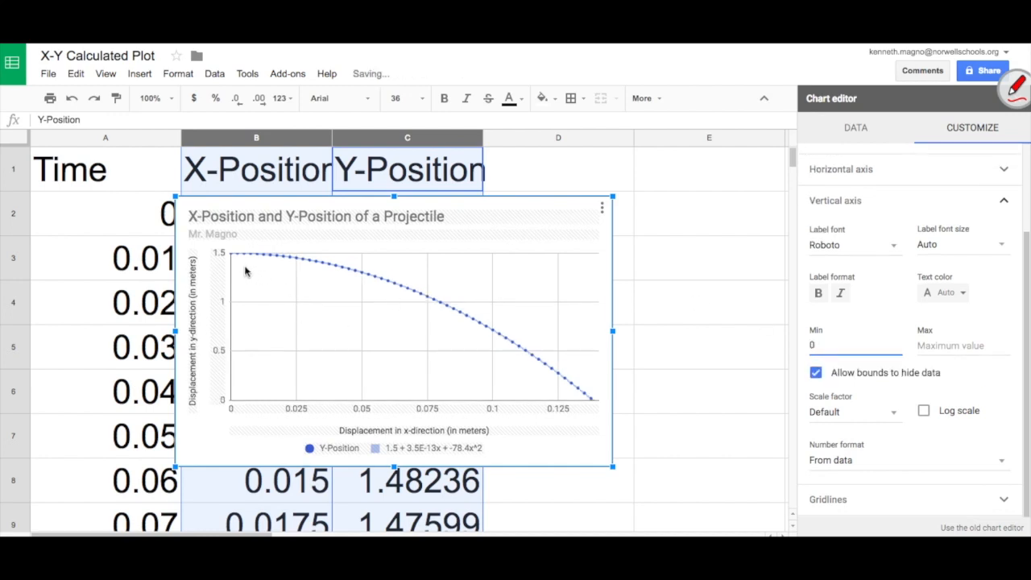
pyautogui.click(948, 348)
pyautogui.write('1.6')
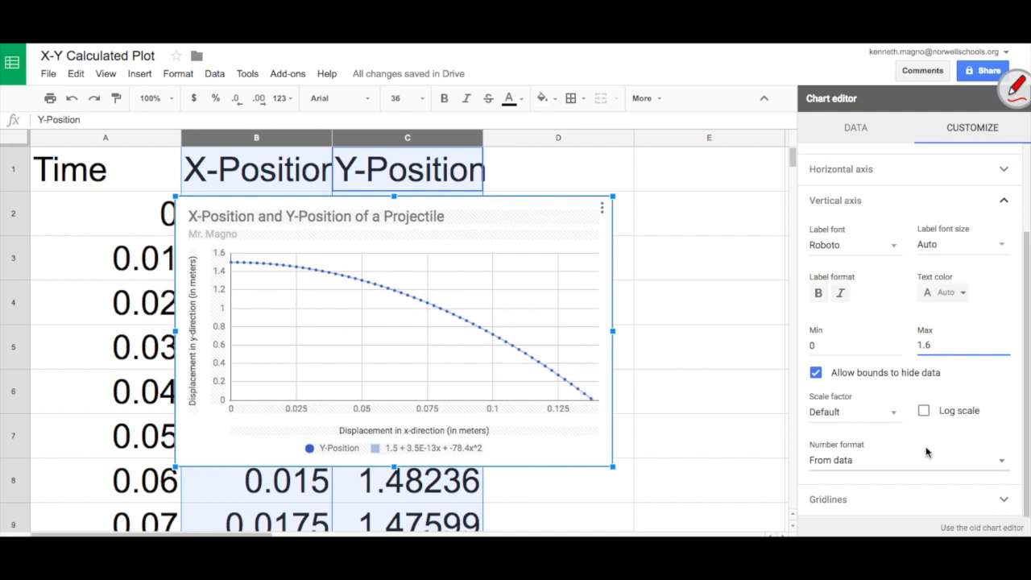
# View the gridline settings and close the chart editor, moving the floating pen toolbar out of the way to reach it.
pyautogui.click(1005, 499)
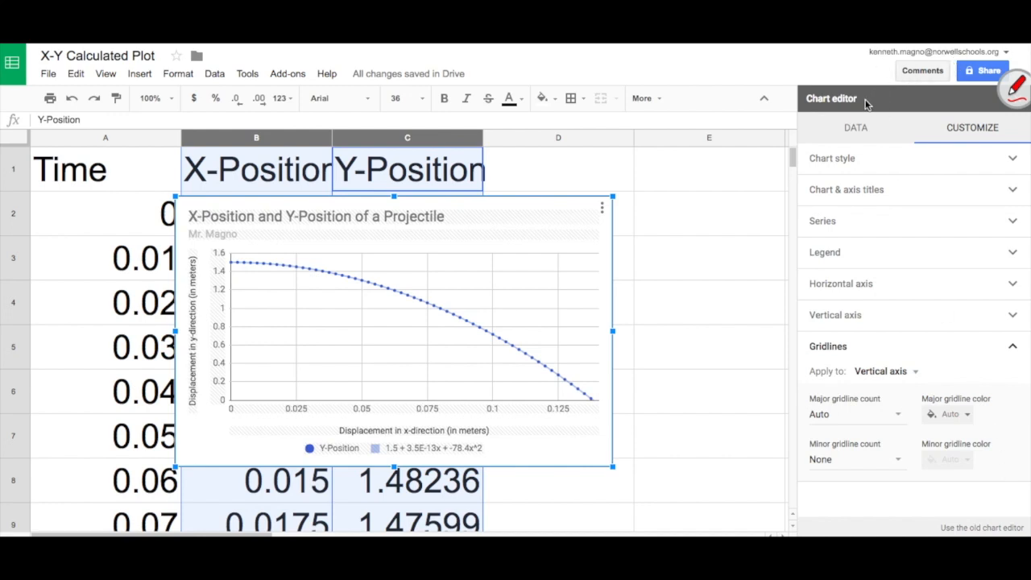
pyautogui.click(1018, 103)
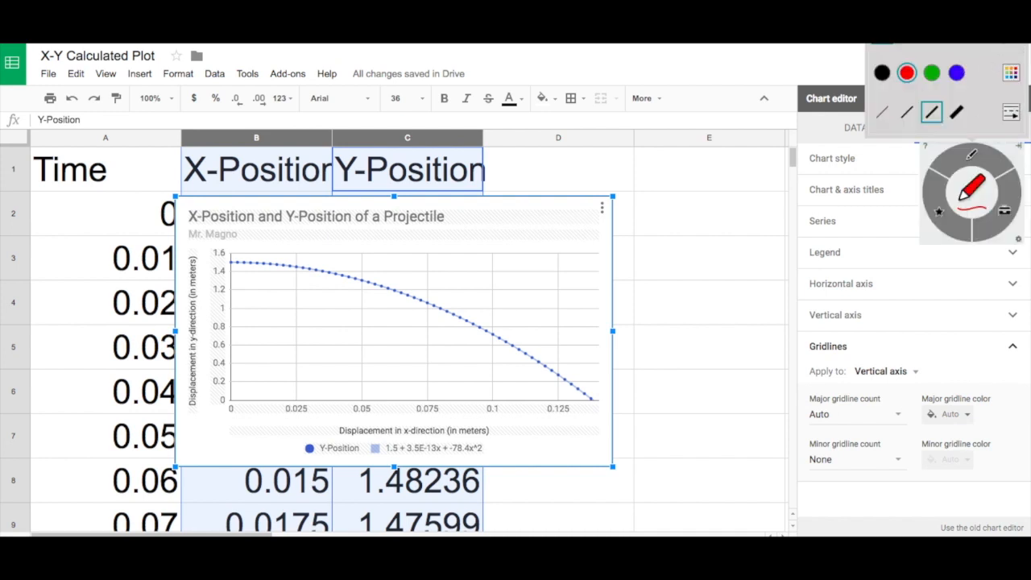
pyautogui.click(1008, 43)
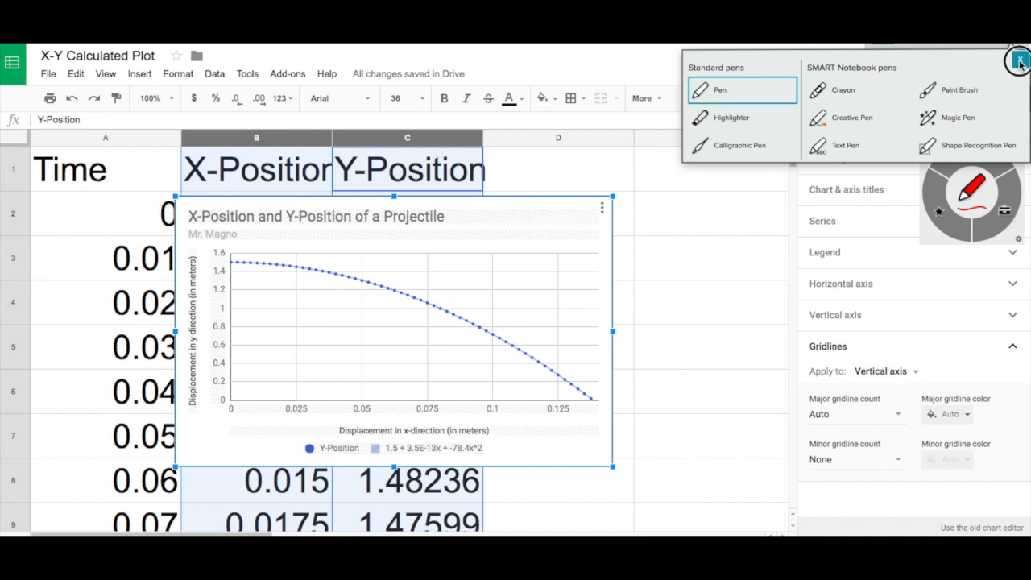
pyautogui.click(1019, 61)
pyautogui.moveTo(988, 91); pyautogui.dragTo(894, 97)
pyautogui.click(1018, 98)
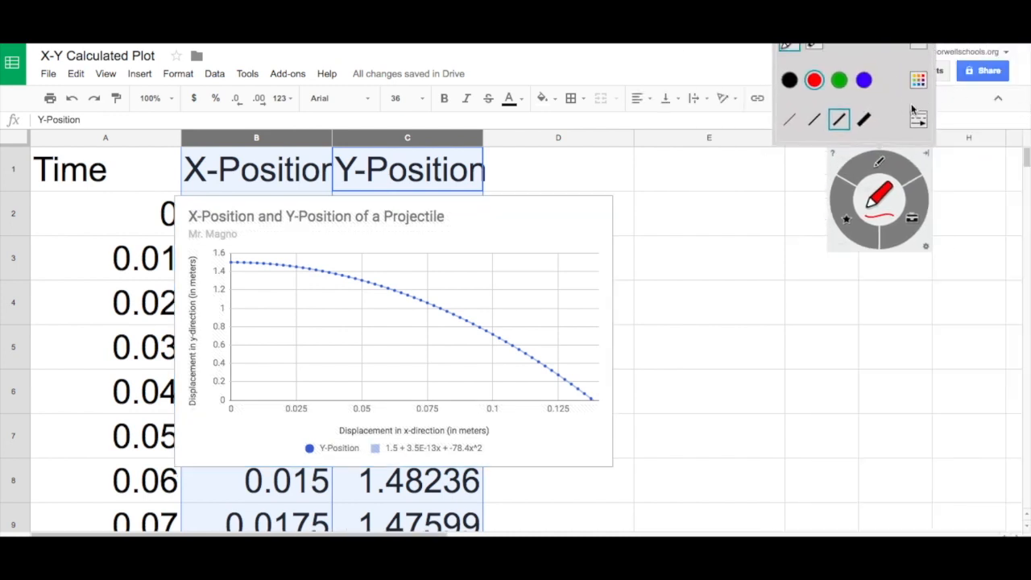
pyautogui.moveTo(899, 101); pyautogui.dragTo(991, 100)
# Look at the actions available for the finished chart, such as copying it, and deselect the chart.
pyautogui.click(562, 224)
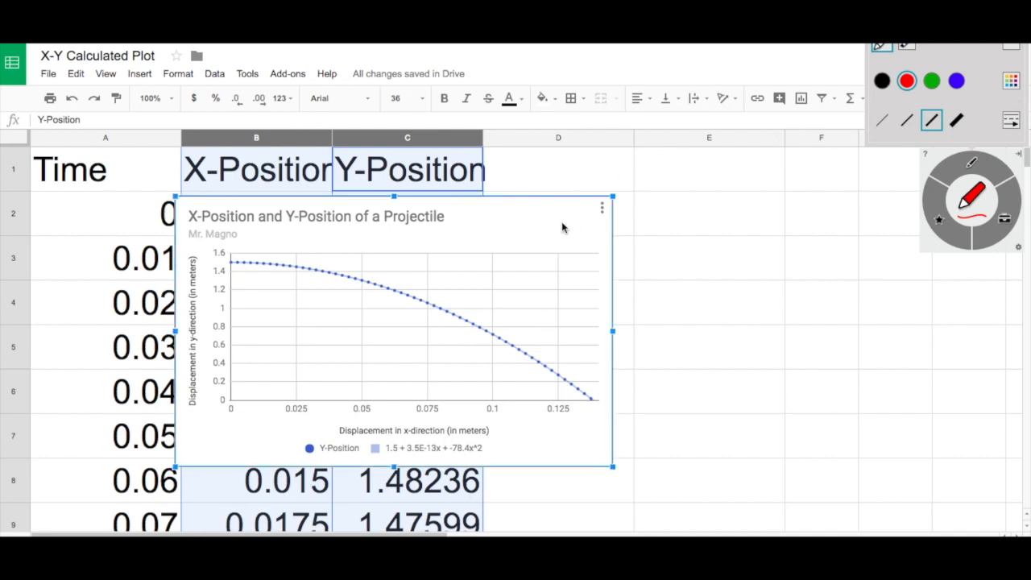
pyautogui.click(603, 213)
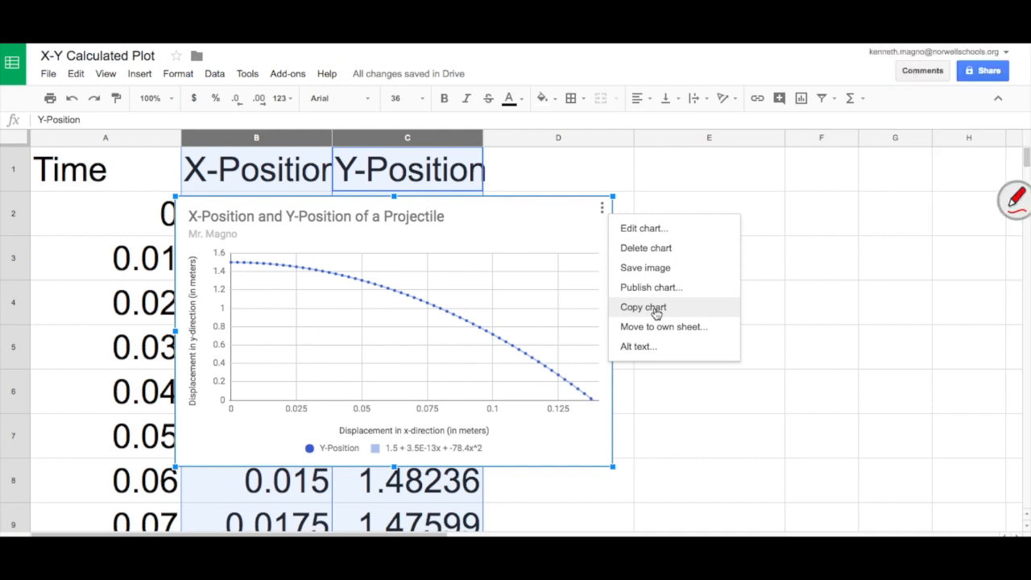
pyautogui.click(715, 190)
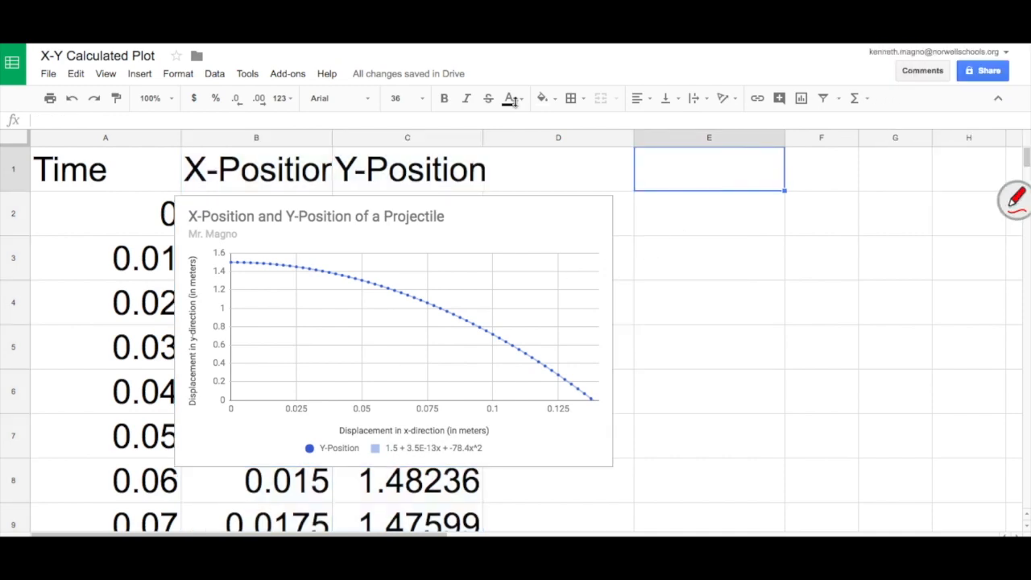